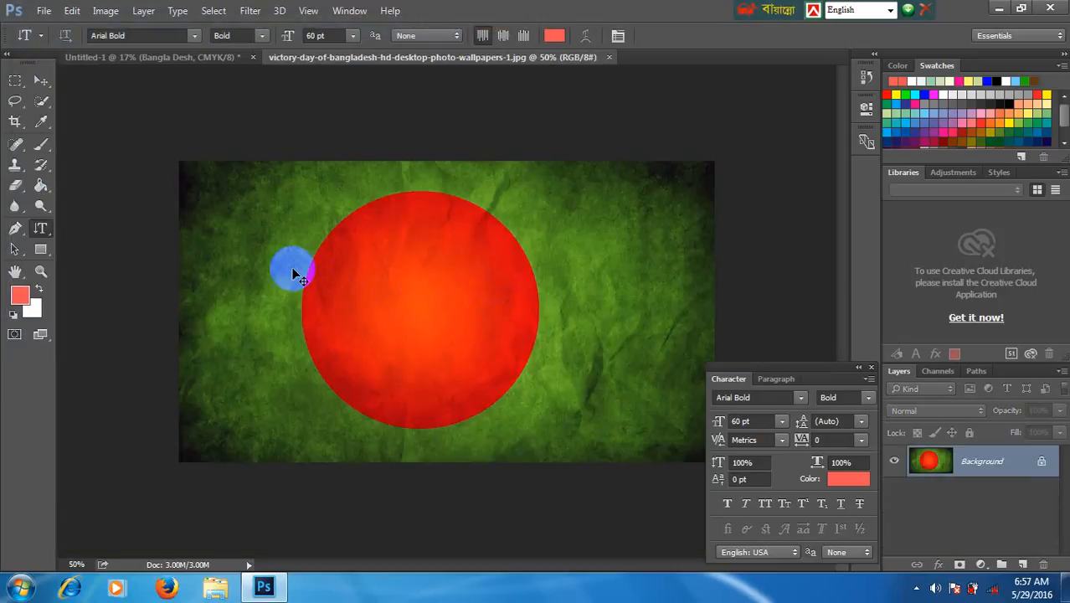
# - Create a 72 pt Horizontal Type Mask selection reading "Bangla Desh" across the upper part of the flag wallpaper
pyautogui.hotkey('ctrl', '+')
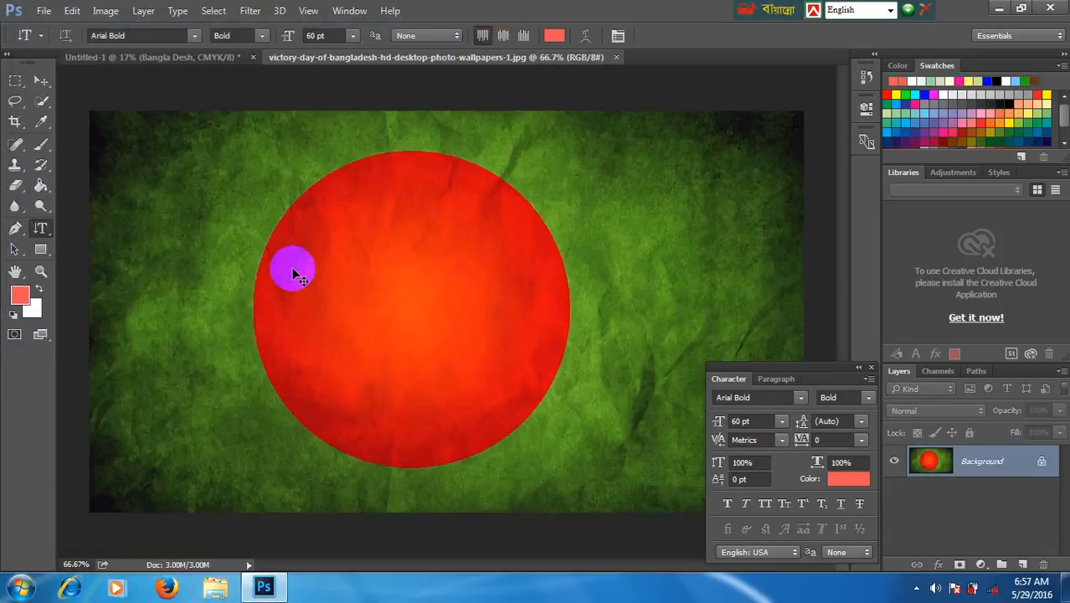
pyautogui.click(46, 235)
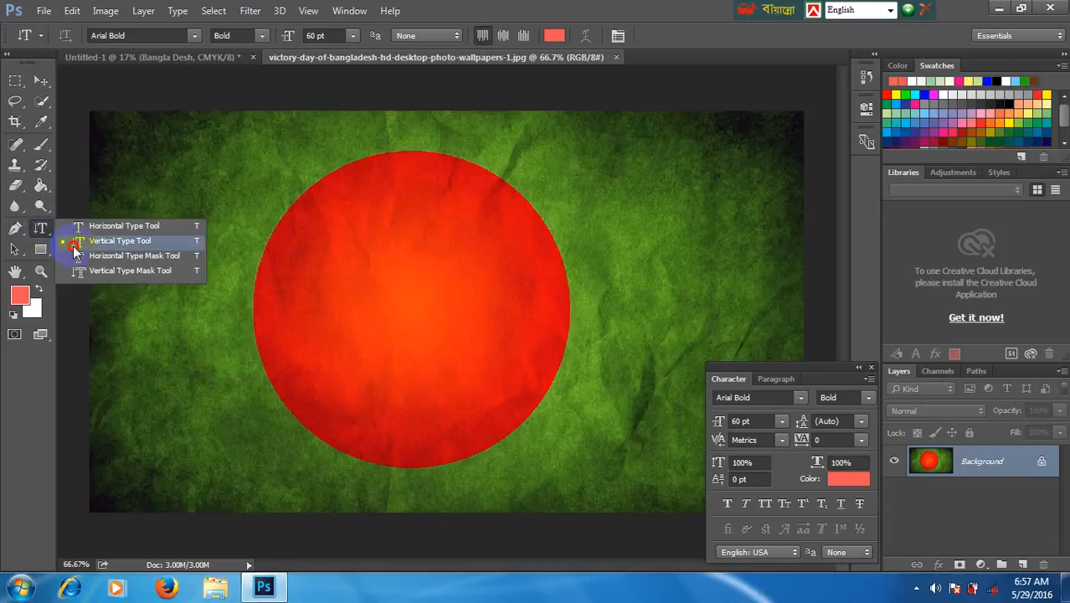
pyautogui.click(117, 261)
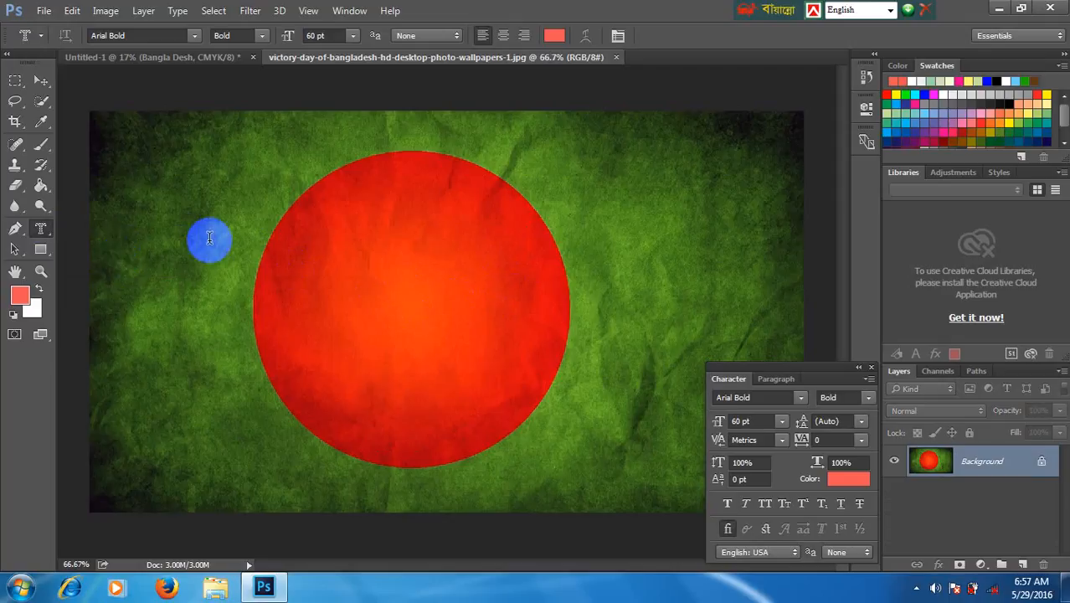
pyautogui.click(353, 35)
pyautogui.click(339, 301)
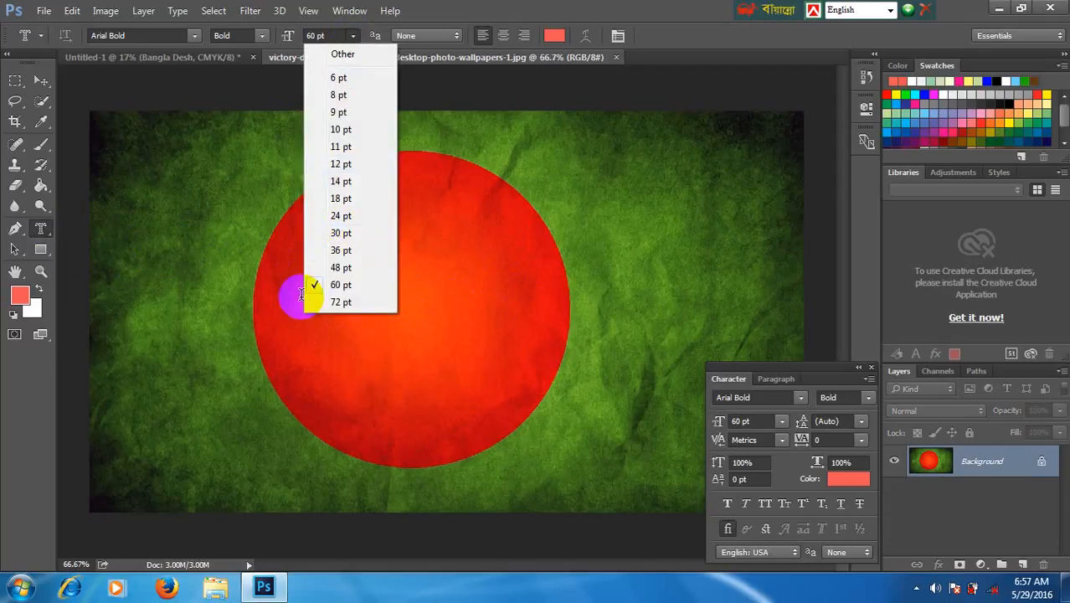
pyautogui.click(202, 205)
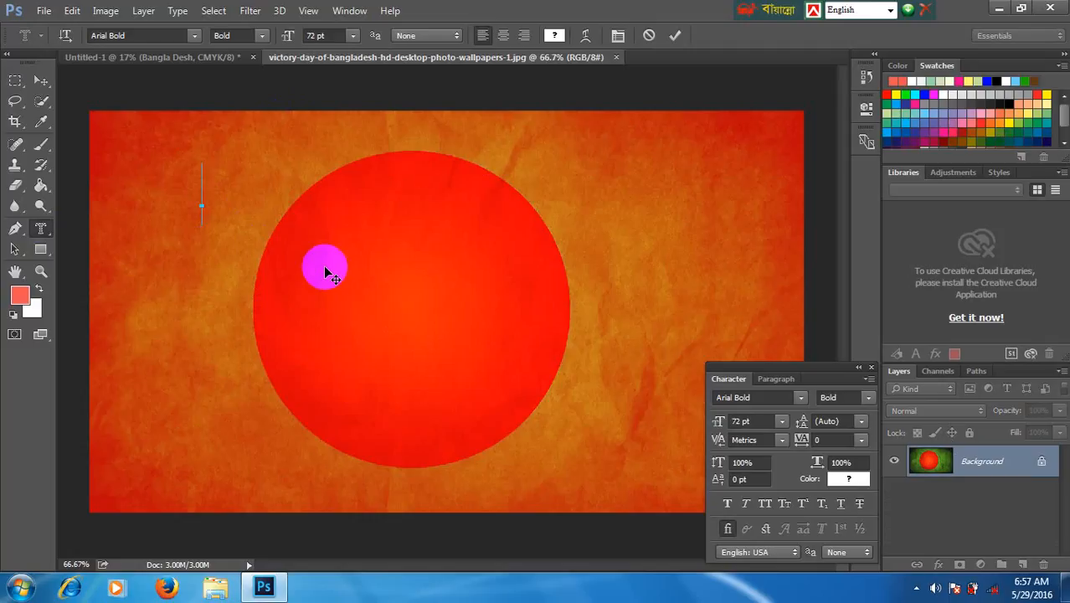
pyautogui.write('Ba')
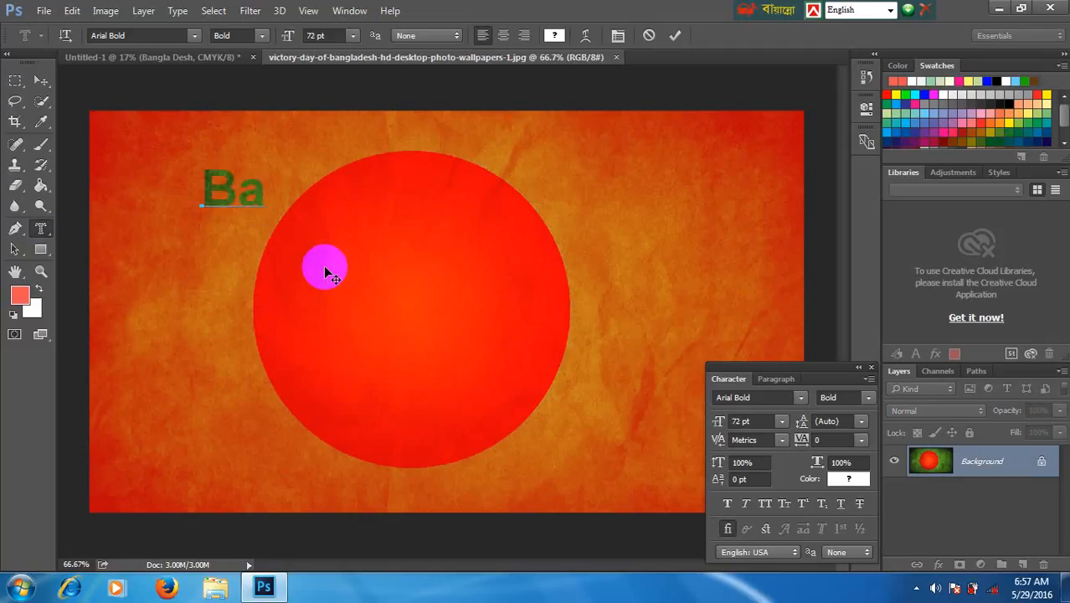
pyautogui.write('ngl')
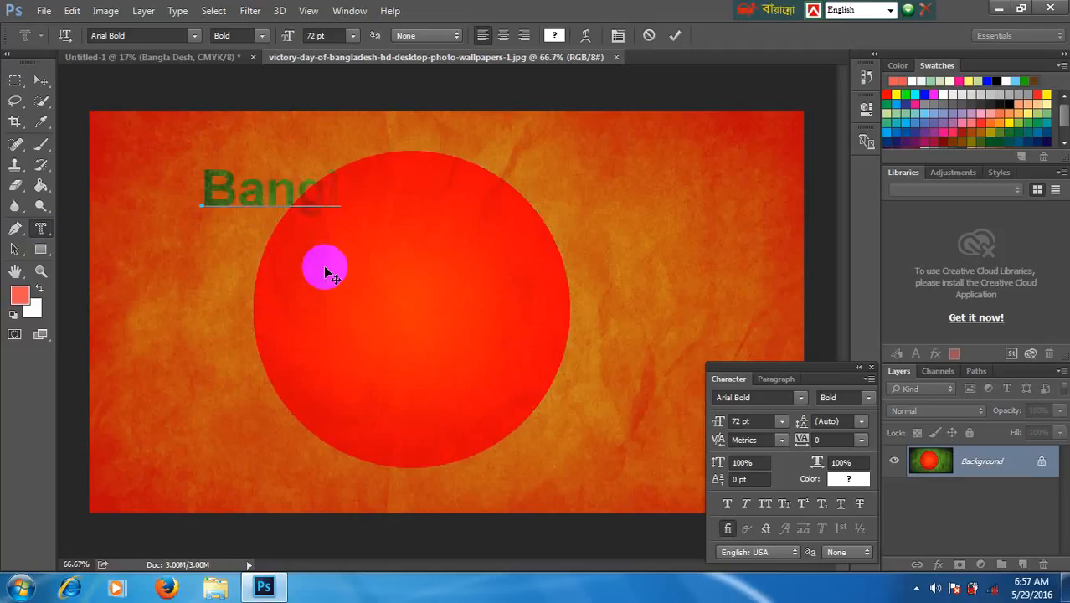
pyautogui.write('a Desh')
pyautogui.click(39, 83)
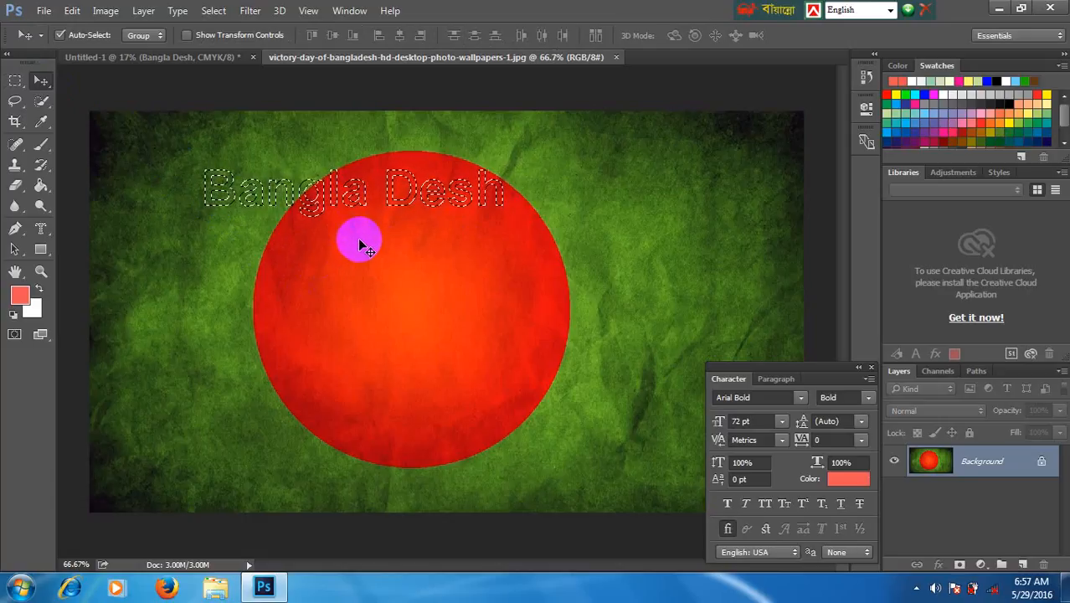
# - Copy the flag-textured "Bangla Desh" lettering into the Untitled-1 document and move it onto the white area
pyautogui.click(141, 57)
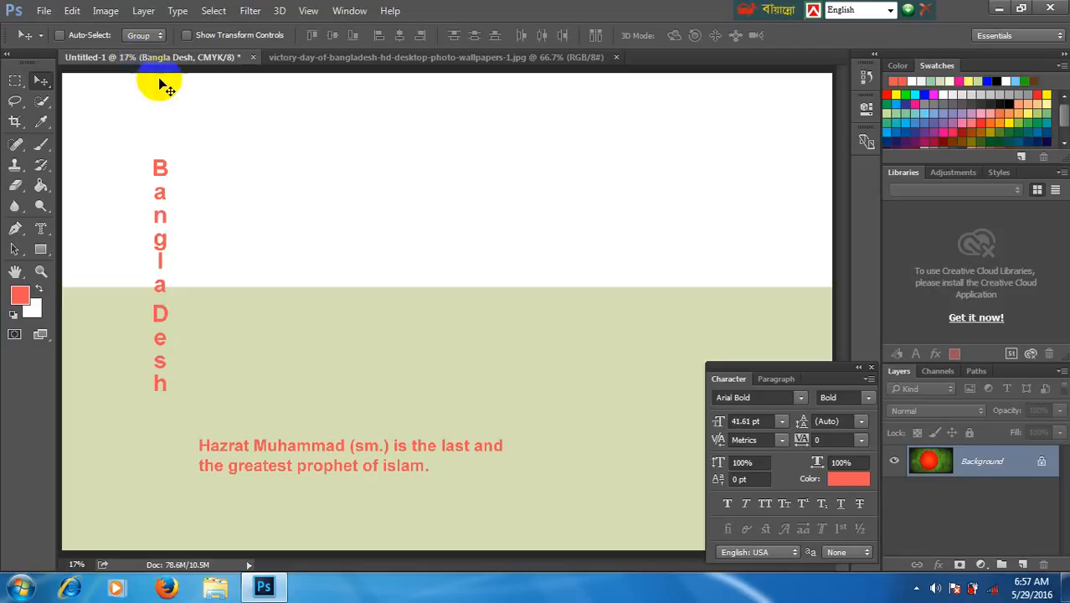
pyautogui.hotkey('ctrl', 'v')
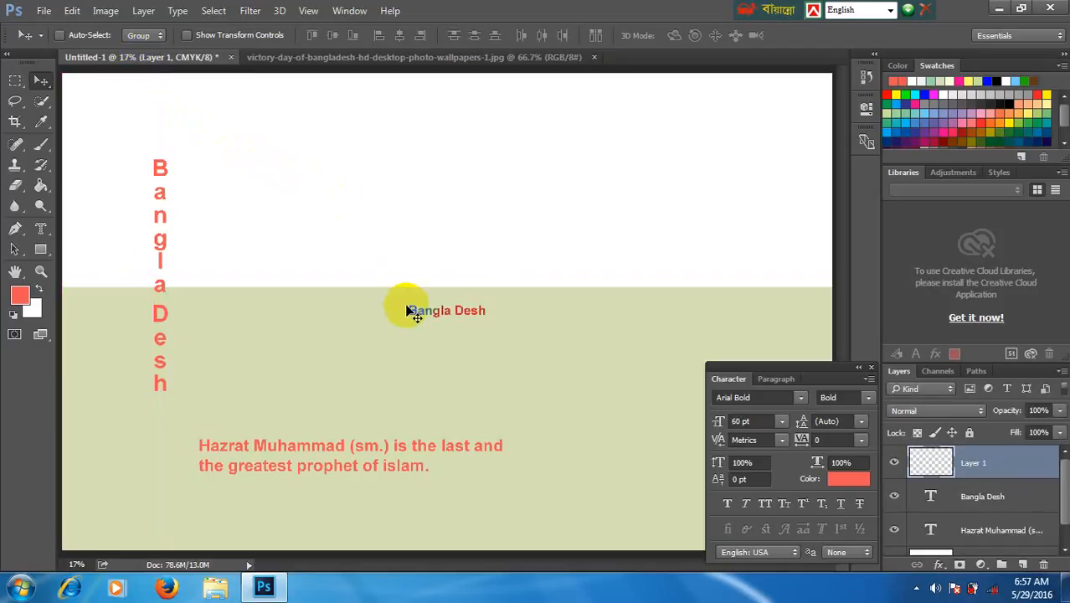
pyautogui.moveTo(412, 312); pyautogui.dragTo(345, 200)
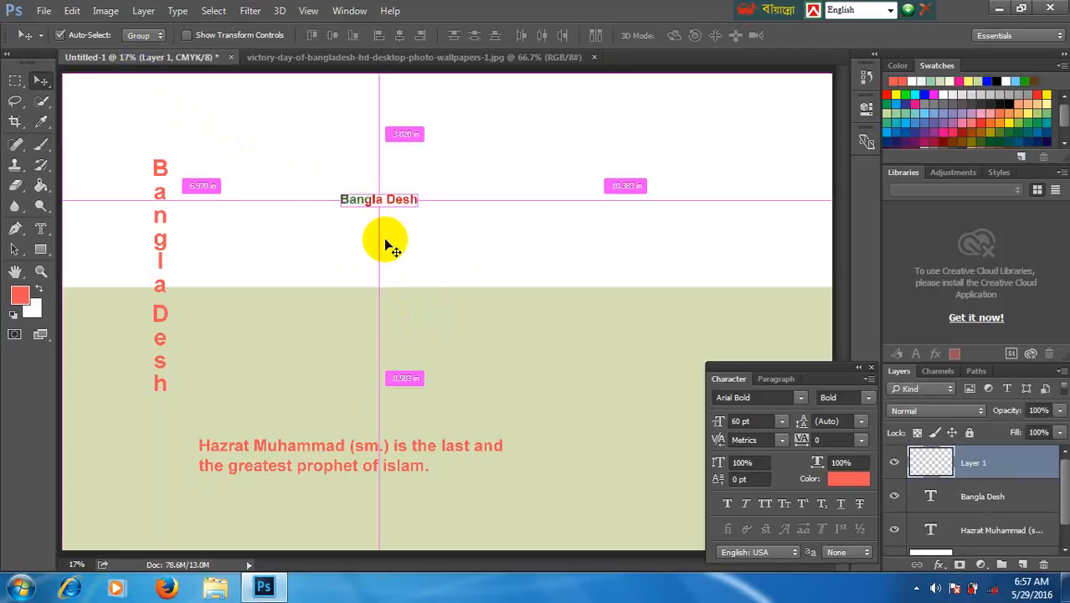
# - Scale the pasted "Bangla Desh" lettering to about 448% and shift it left within the white area
pyautogui.hotkey('ctrl', 't')
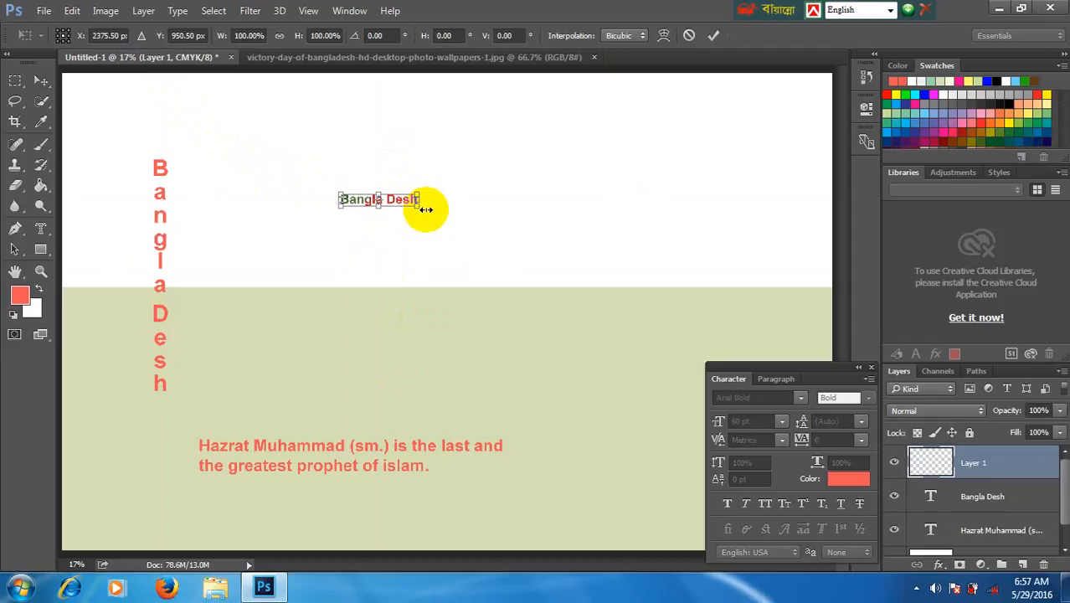
pyautogui.moveTo(414, 205); pyautogui.dragTo(666, 341)
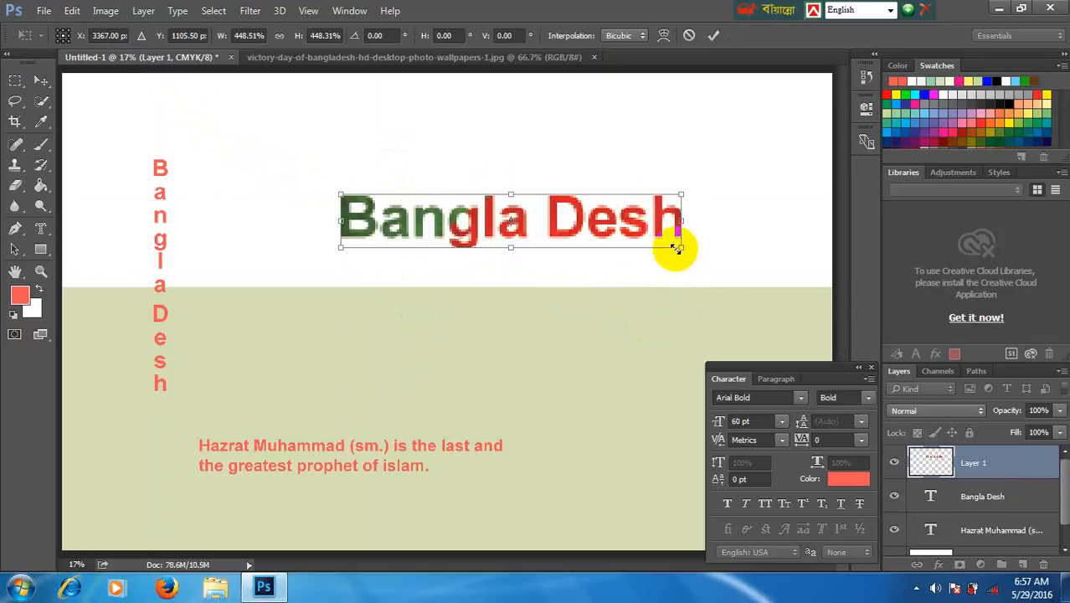
pyautogui.press('Return')
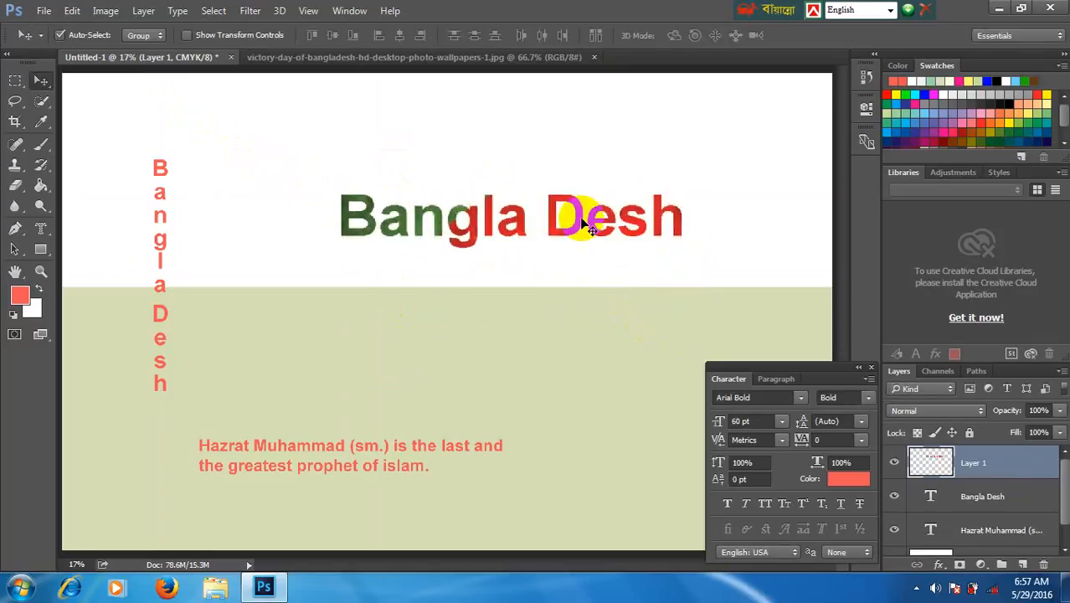
pyautogui.moveTo(566, 234); pyautogui.dragTo(485, 231)
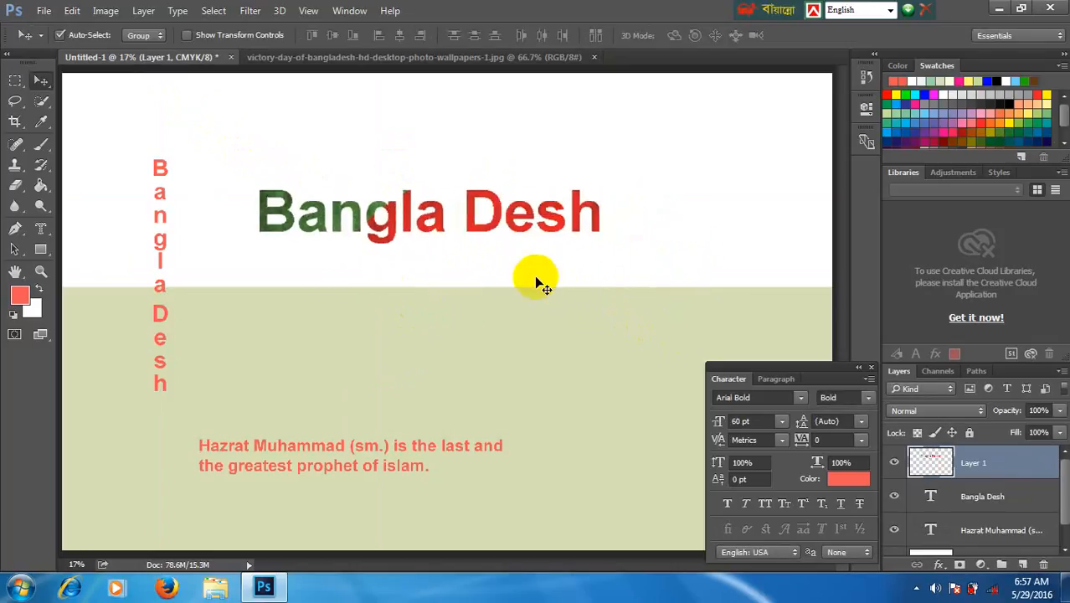
# - Compare the wallpaper selection with the pasted lettering, and move the "Bangla Desh" heading up near the canvas's upper edge in Untitled-1
pyautogui.click(347, 59)
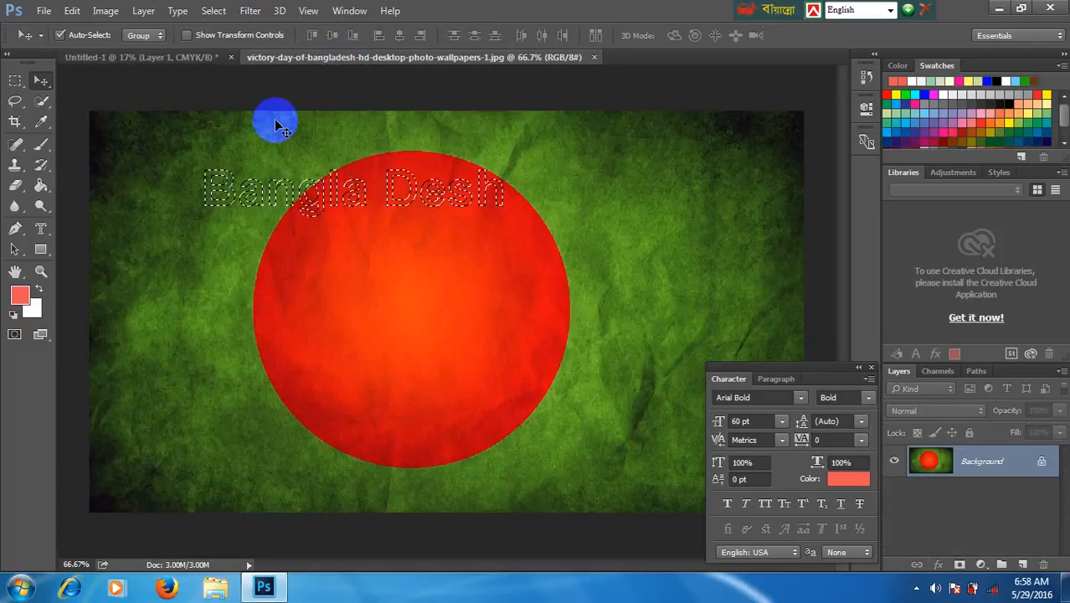
pyautogui.click(178, 57)
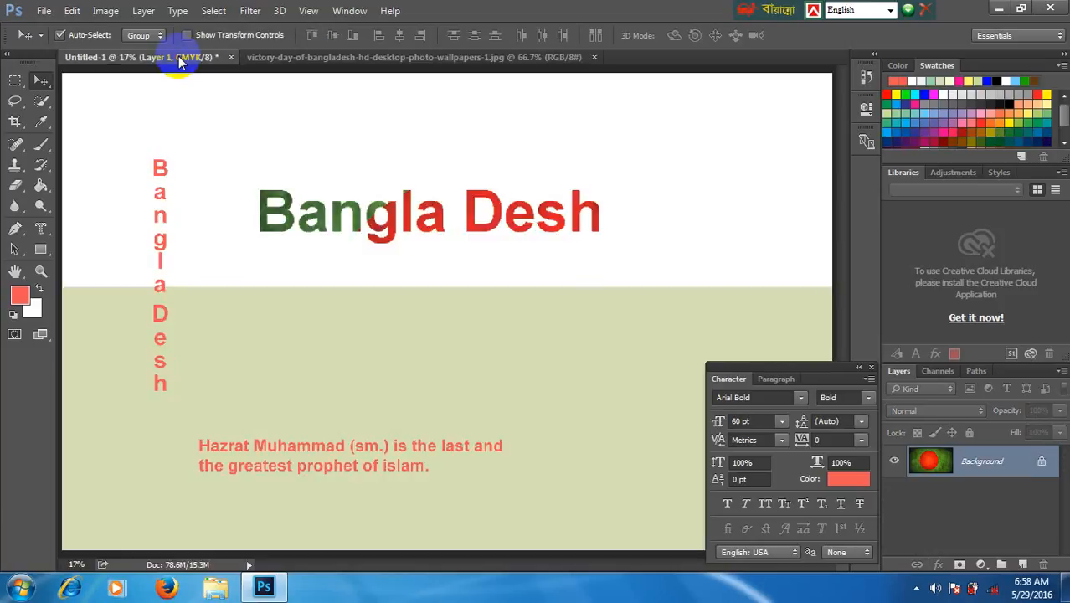
pyautogui.click(272, 59)
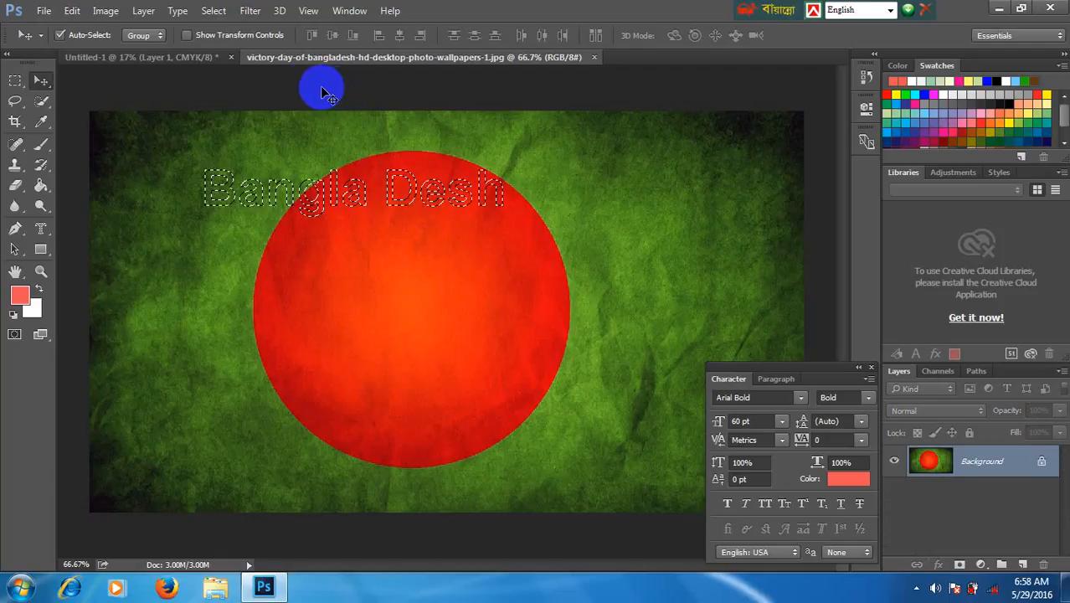
pyautogui.moveTo(286, 75); pyautogui.dragTo(437, 155)
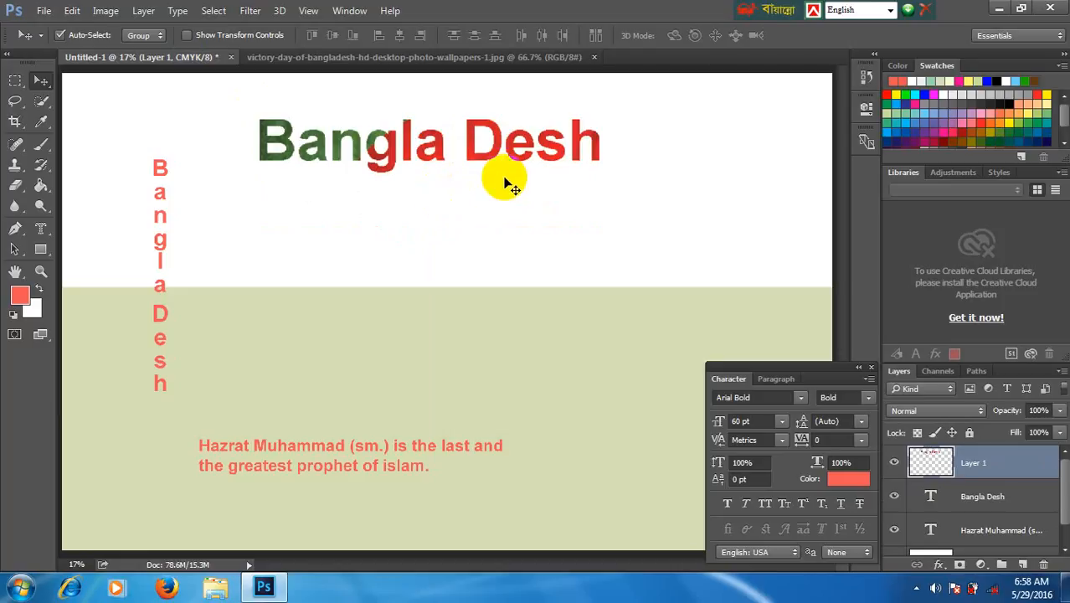
# - Create a 60 pt Vertical Type Mask selection reading "Bangla" along the left side of the flag wallpaper
pyautogui.click(321, 61)
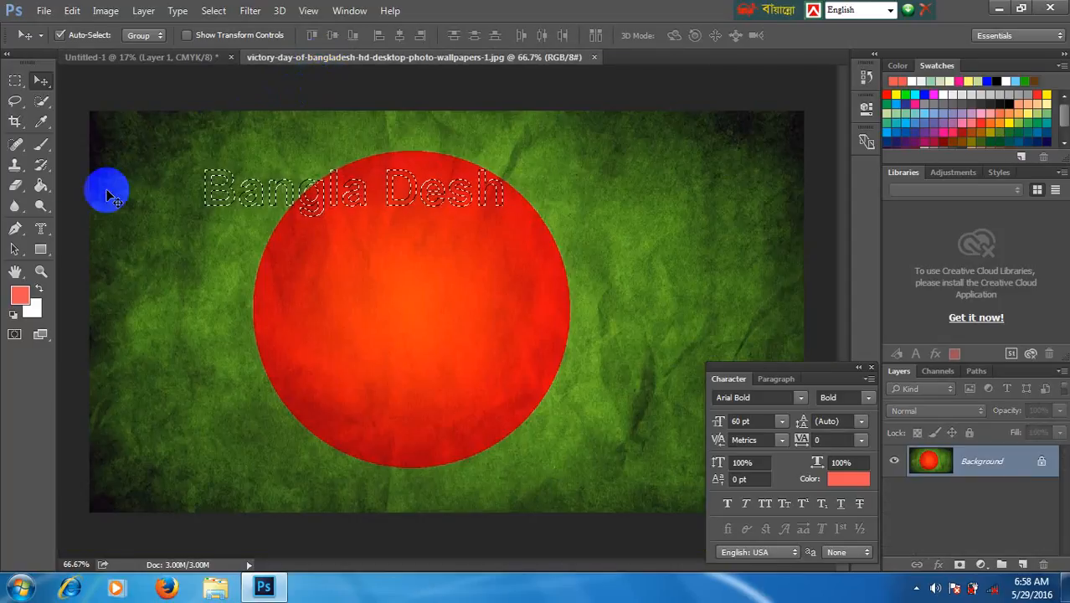
pyautogui.click(42, 229)
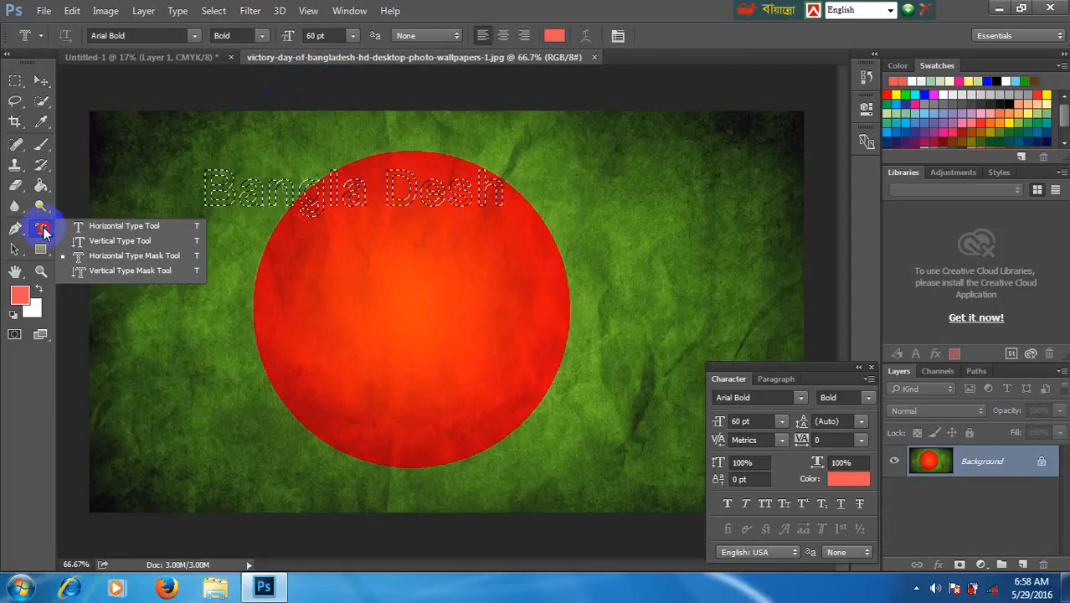
pyautogui.click(106, 272)
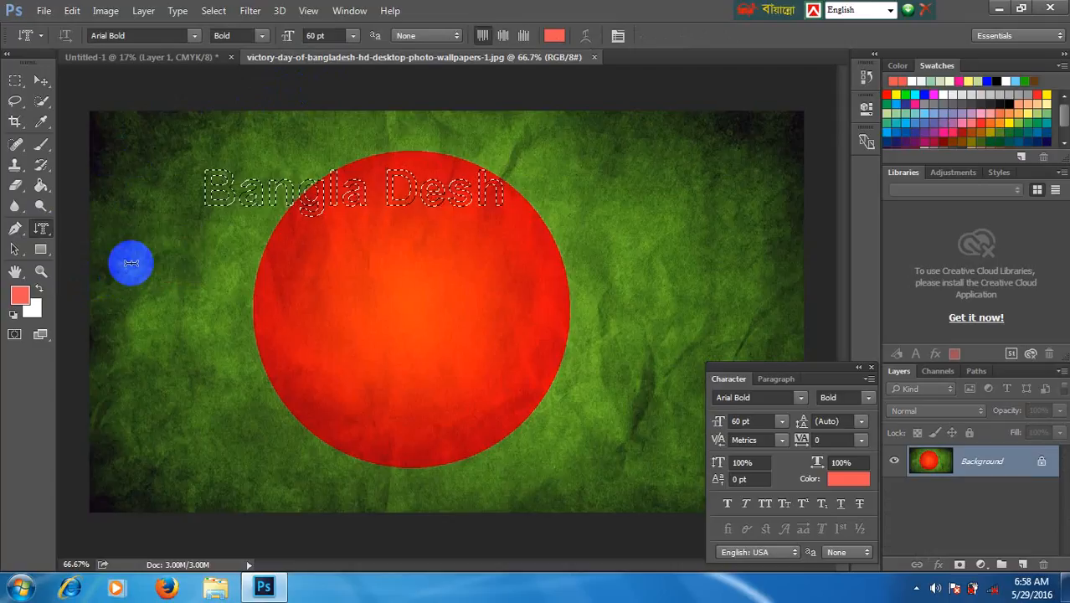
pyautogui.click(153, 234)
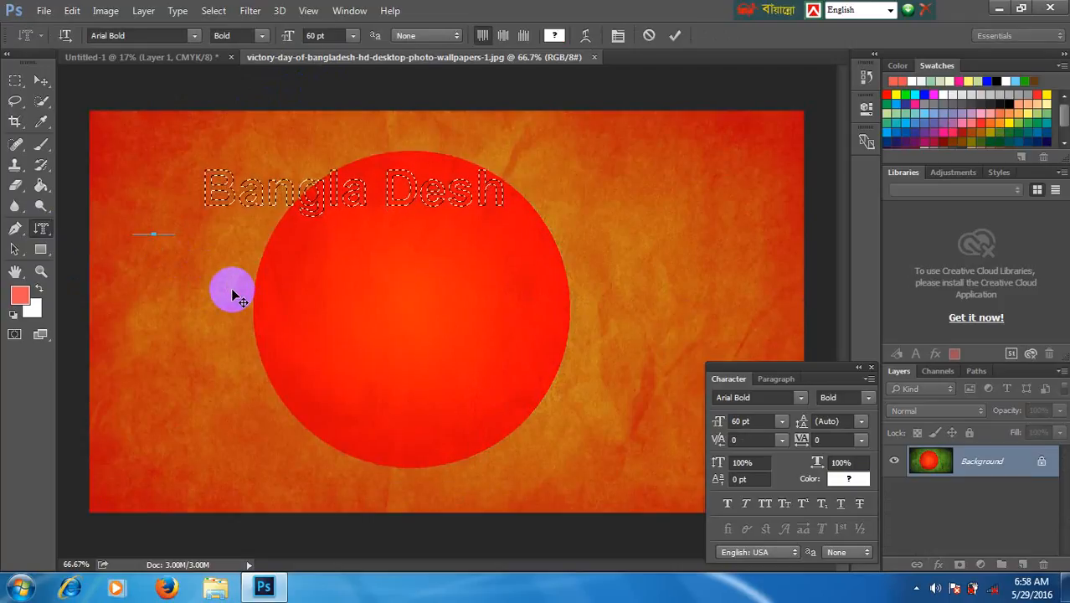
pyautogui.write('Bangla')
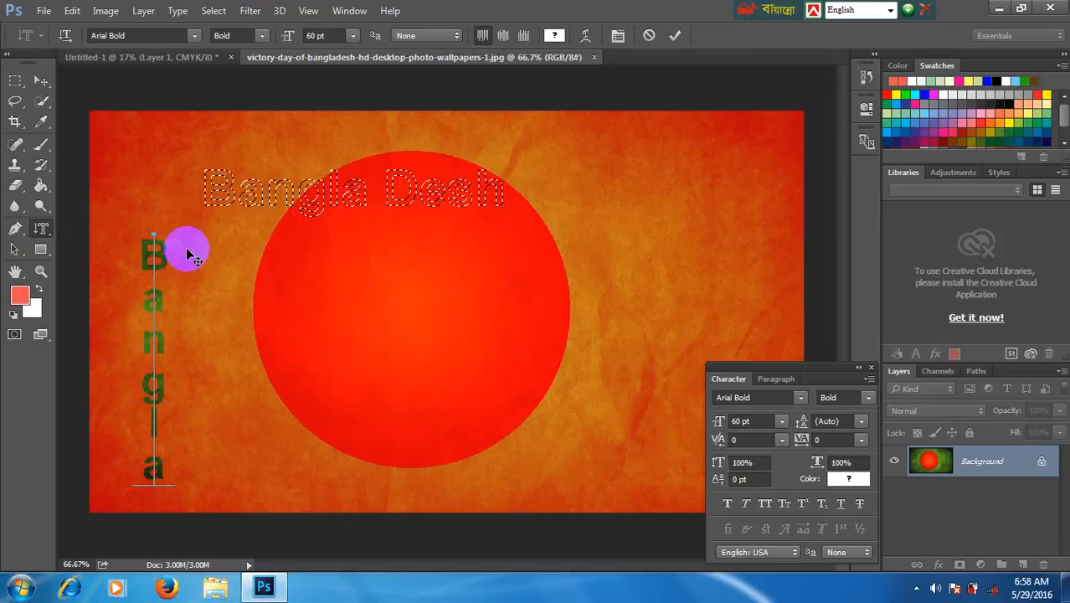
pyautogui.click(40, 80)
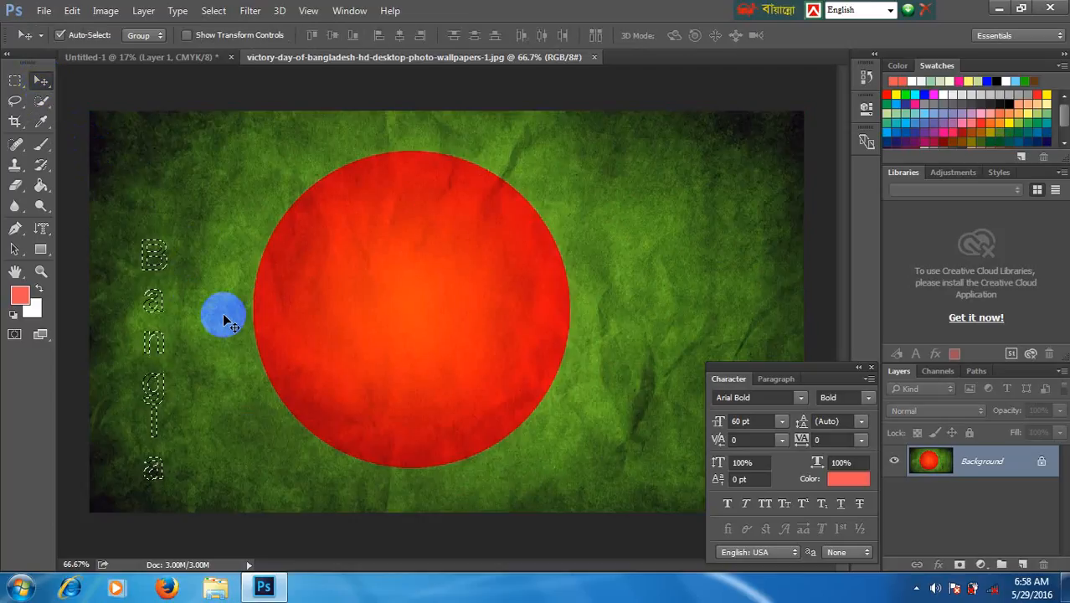
# - Bring the flag-textured vertical "Bangla" into Untitled-1 and enlarge it to 300%, placed beneath the word "Desh" of the heading
pyautogui.moveTo(144, 63); pyautogui.dragTo(363, 273)
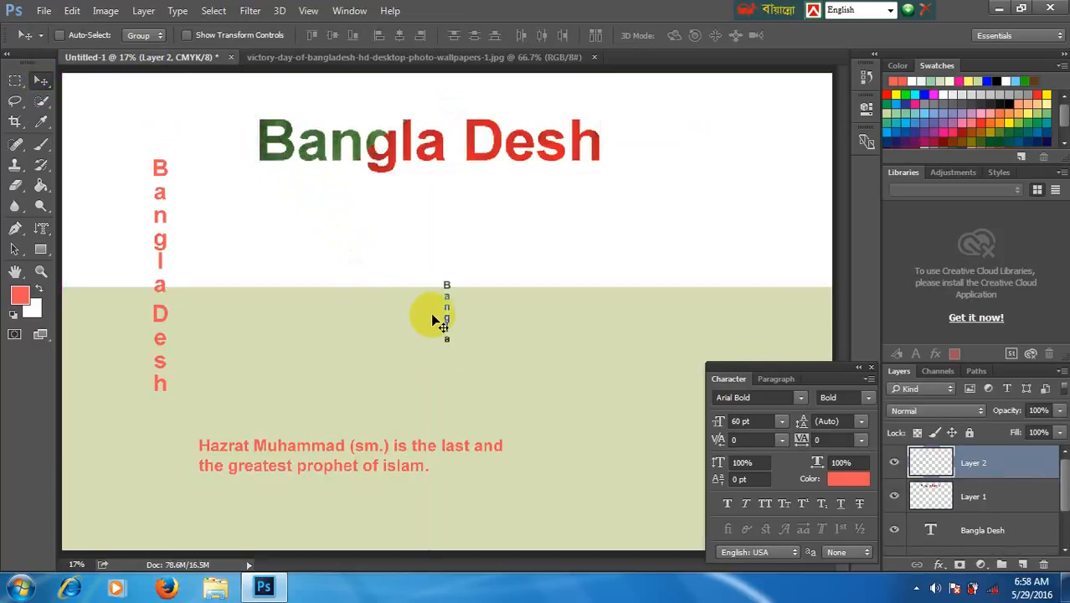
pyautogui.moveTo(448, 322); pyautogui.dragTo(461, 382)
pyautogui.hotkey('ctrl', 't')
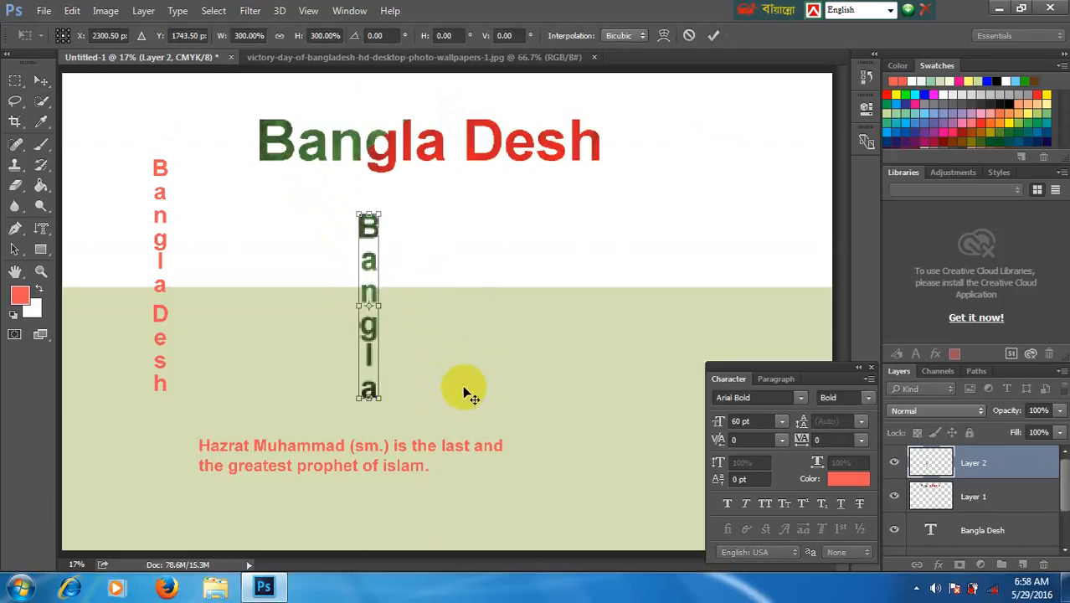
pyautogui.press('Return')
pyautogui.moveTo(378, 308); pyautogui.dragTo(554, 287)
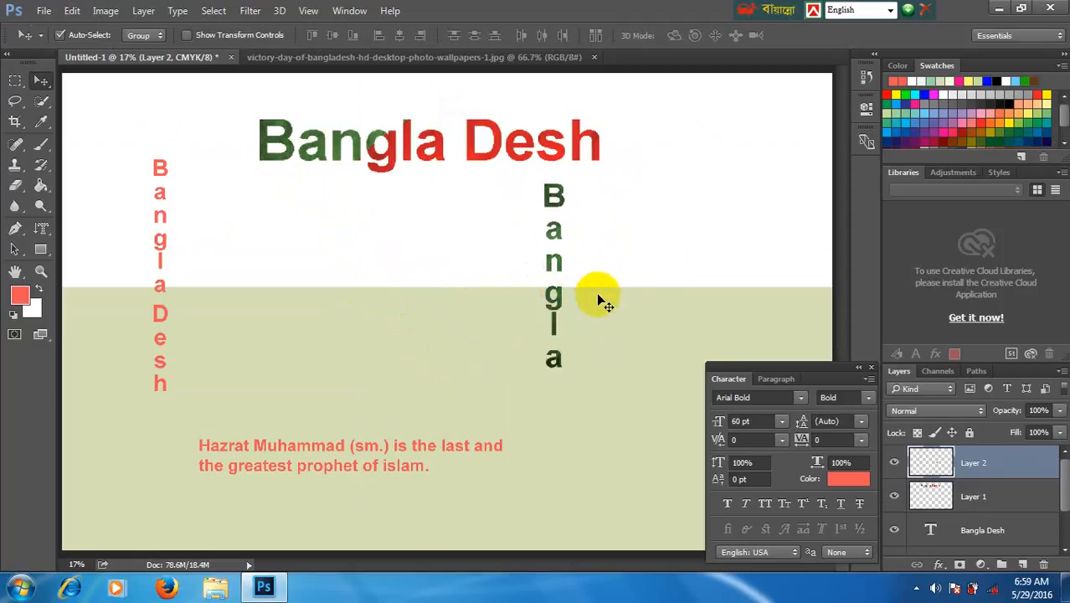
# - Add a 30 pt horizontal paragraph text box between the two vertical texts, reading "Hazrat Muhammad (sm.) is the last and the greatest prophet of islam."
pyautogui.click(41, 228)
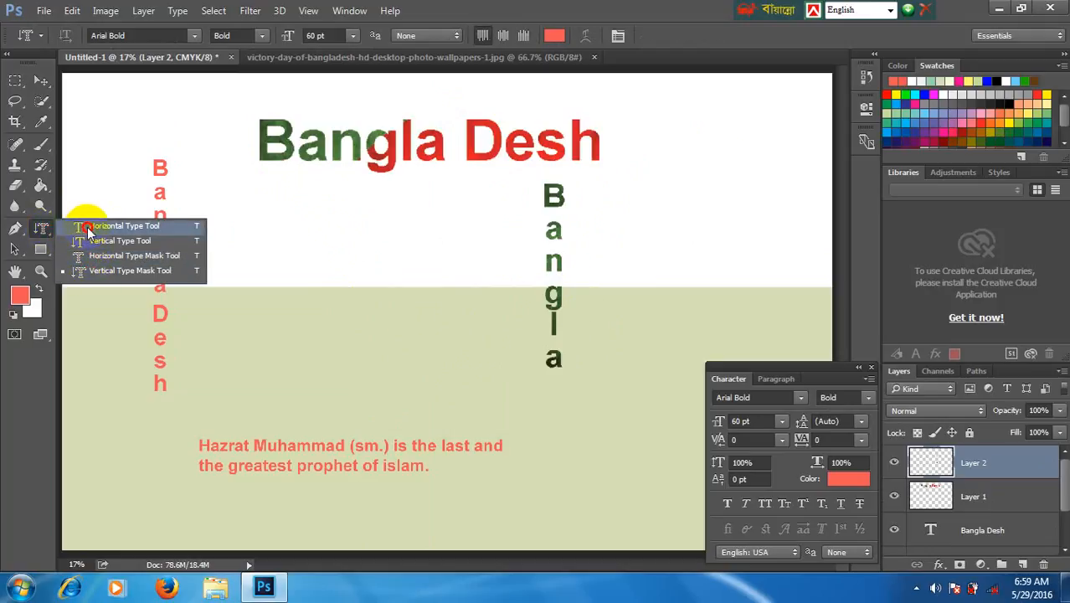
pyautogui.click(43, 231)
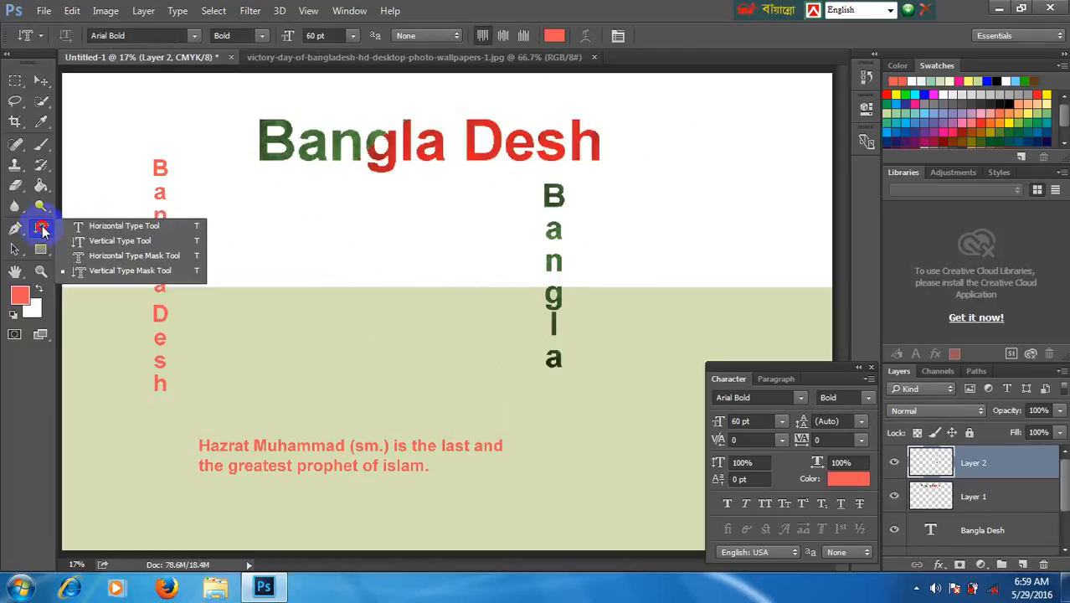
pyautogui.click(86, 227)
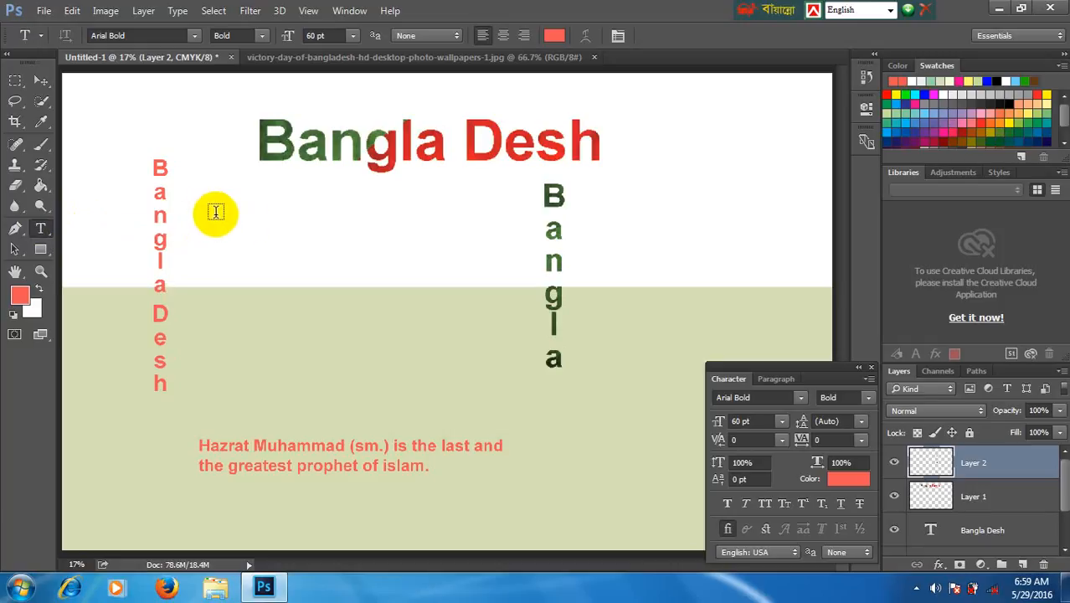
pyautogui.moveTo(211, 215); pyautogui.dragTo(516, 375)
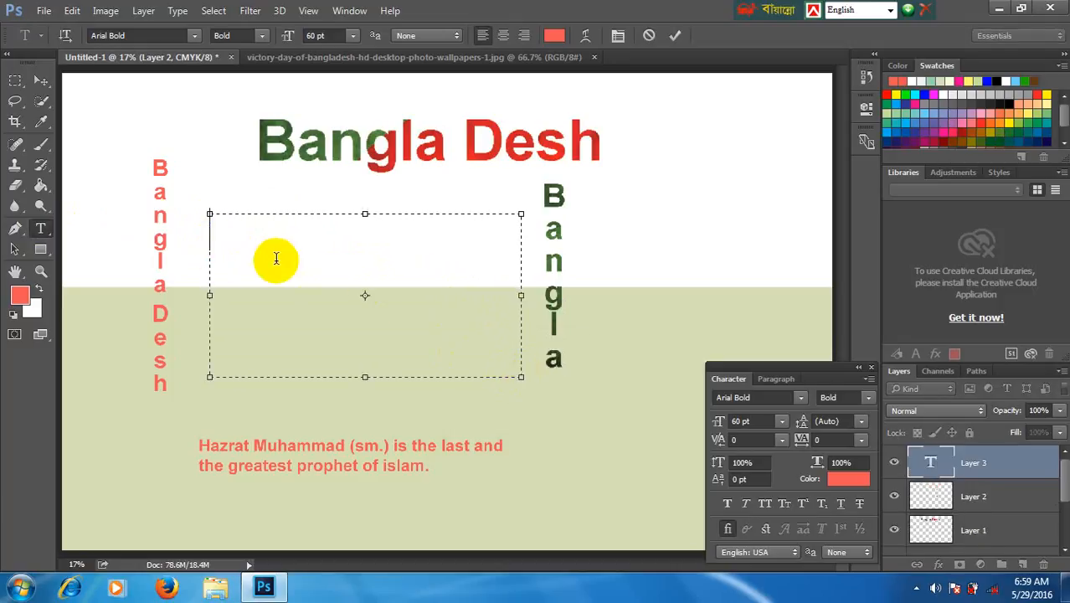
pyautogui.click(352, 35)
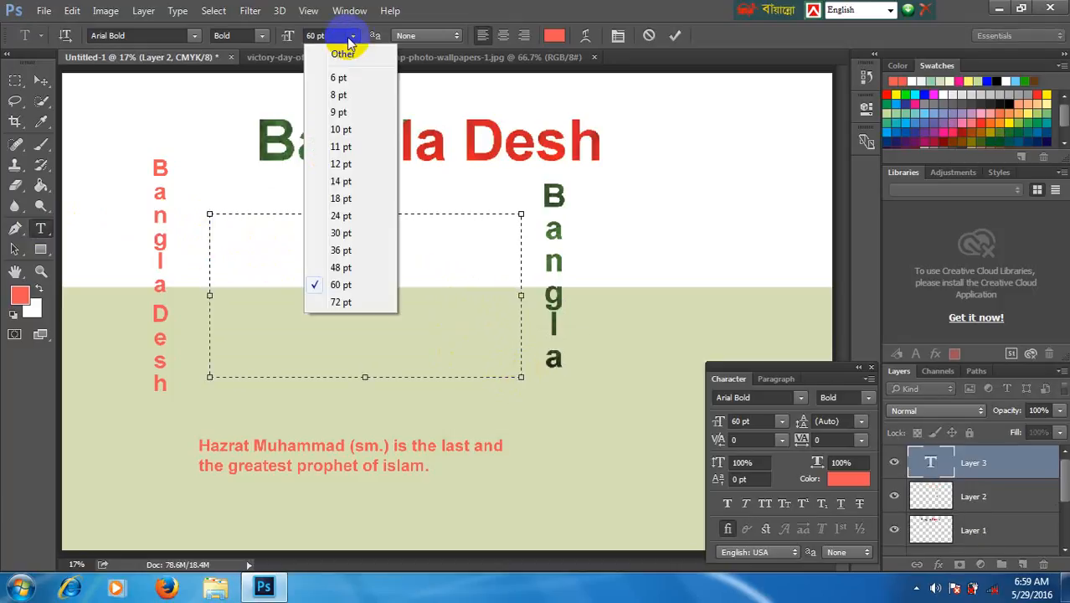
pyautogui.click(341, 233)
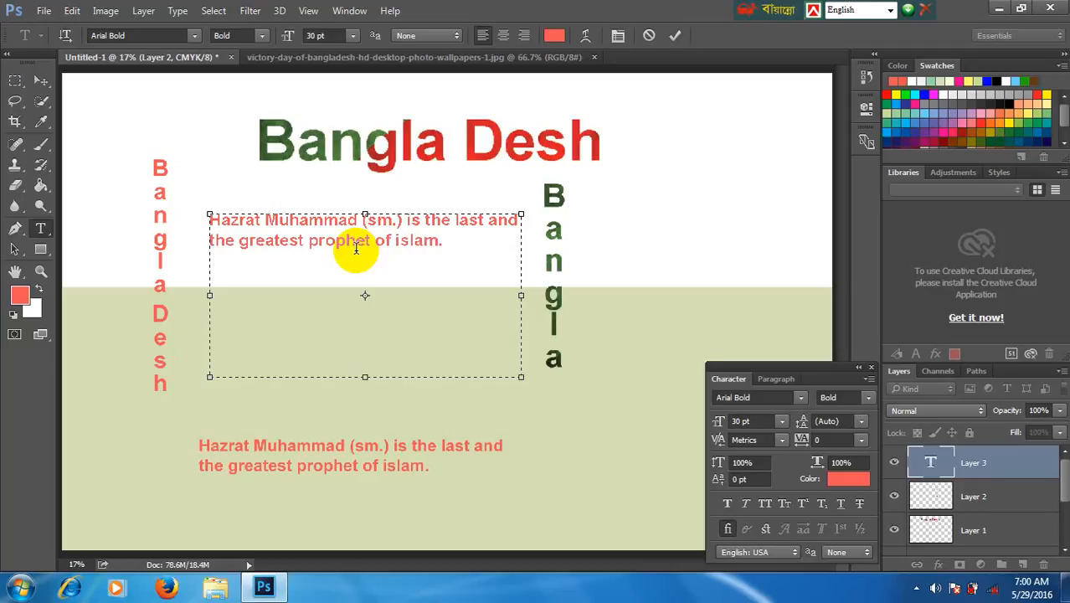
pyautogui.moveTo(449, 249); pyautogui.dragTo(215, 215)
pyautogui.hotkey('ctrl', 'c')
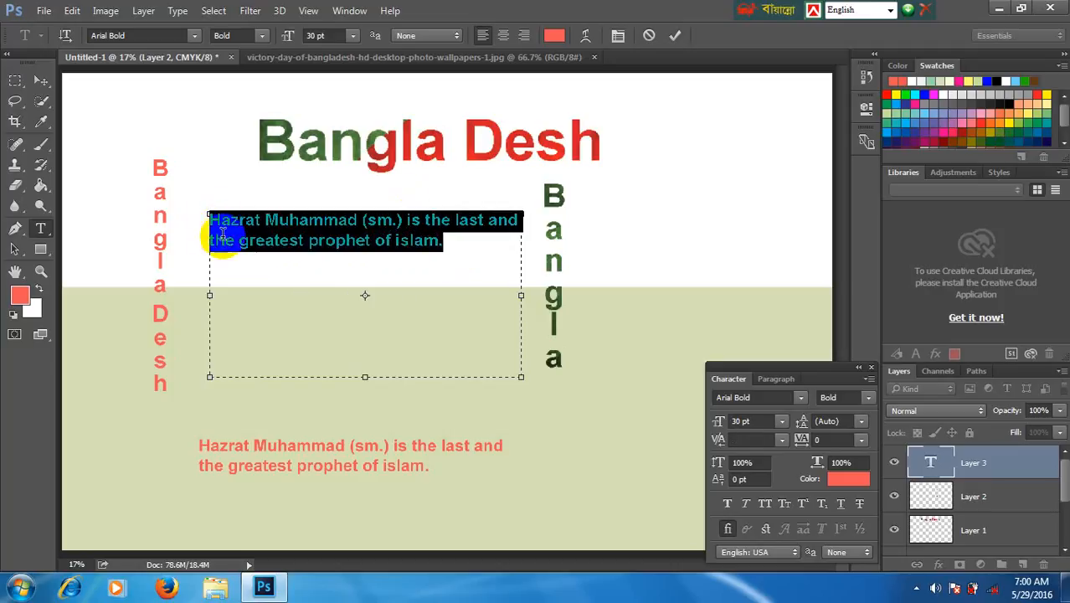
pyautogui.click(459, 251)
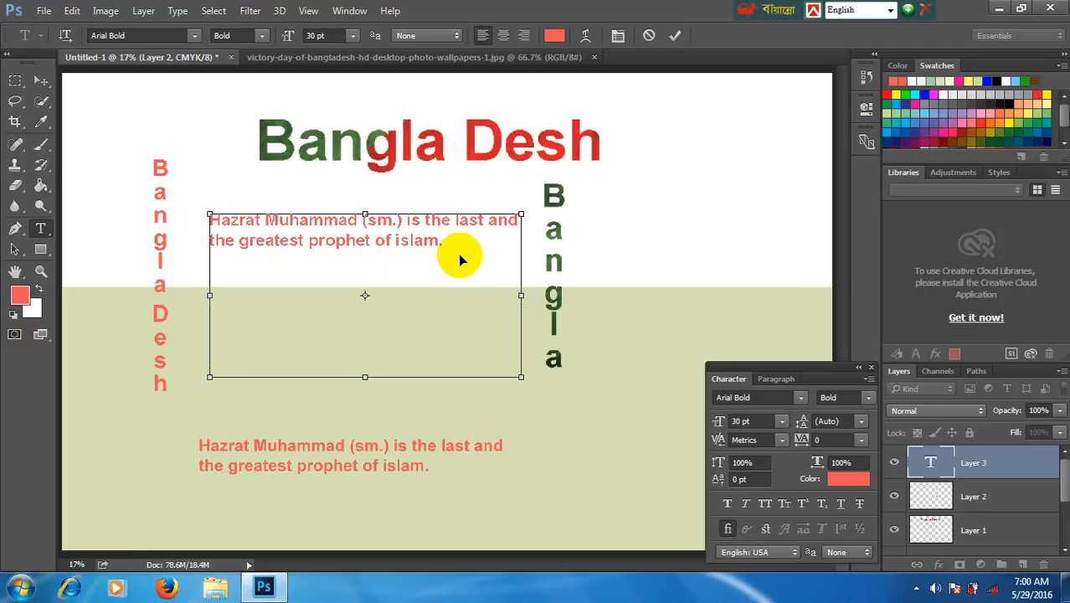
# - Paste four more copies of the sentence into the paragraph box and extend the box's lower edge to fit more lines
pyautogui.hotkey('ctrl', 'v')
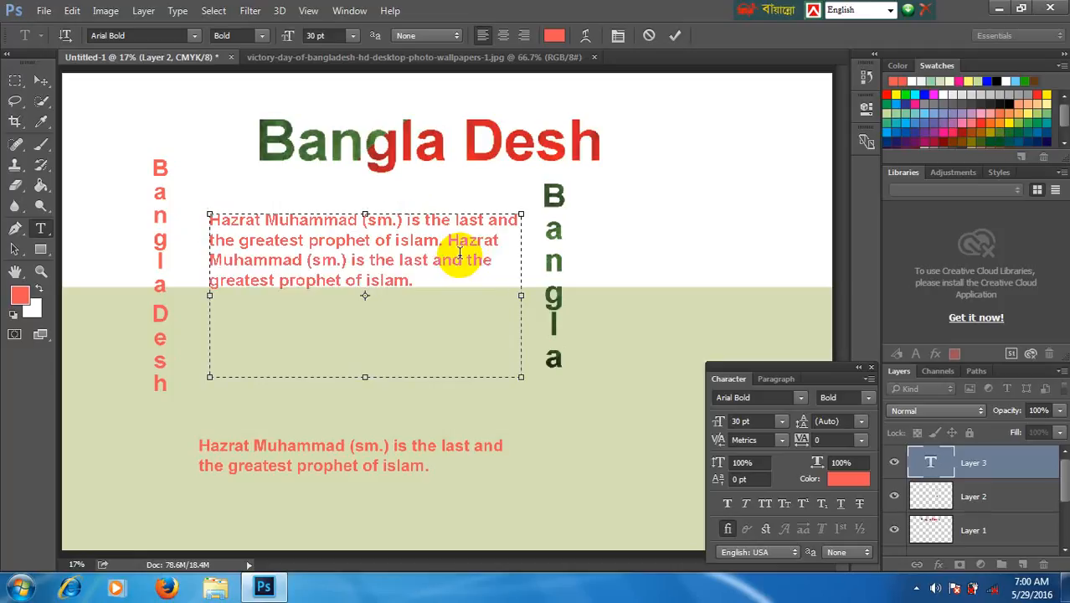
pyautogui.hotkey('ctrl', 'v')
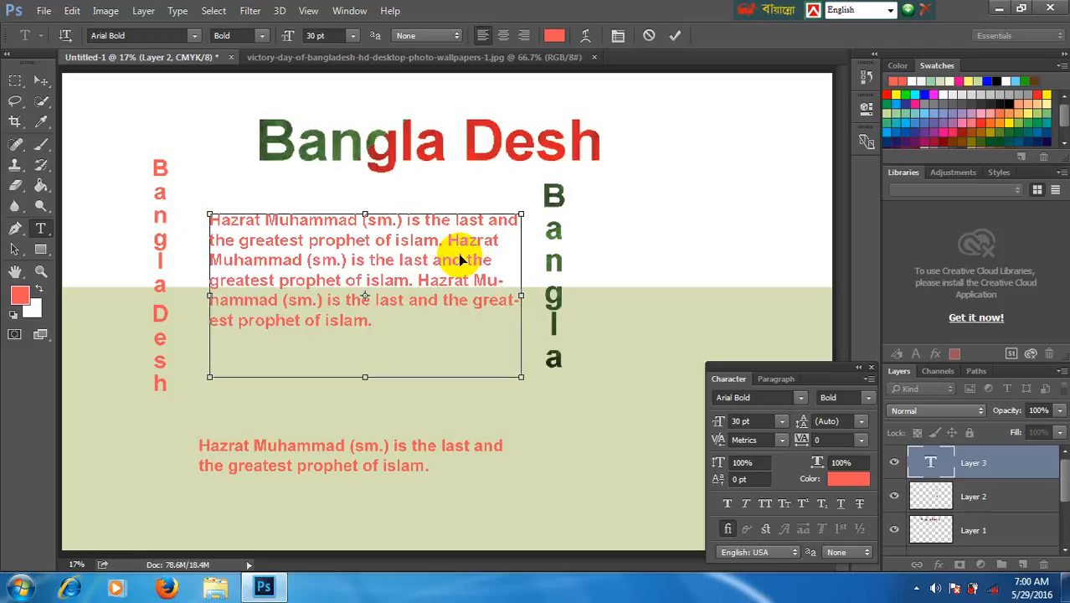
pyautogui.hotkey('ctrl', 'v')
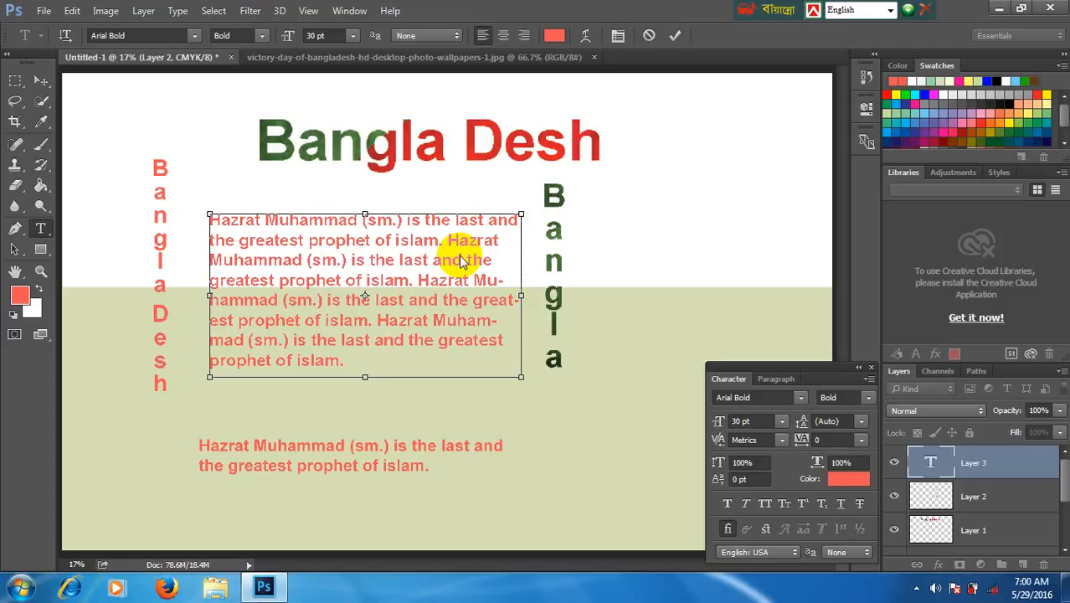
pyautogui.hotkey('ctrl', 'v')
pyautogui.moveTo(365, 378); pyautogui.dragTo(365, 404)
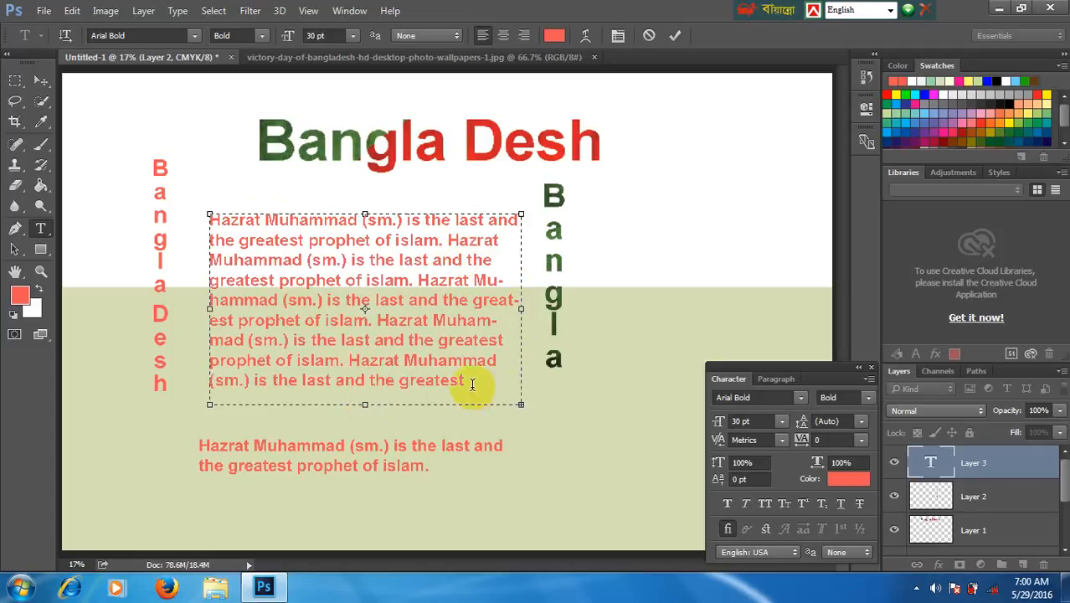
# - Select the whole paragraph between the two vertical texts and set its alignment to Justify all
pyautogui.moveTo(471, 383); pyautogui.dragTo(191, 226)
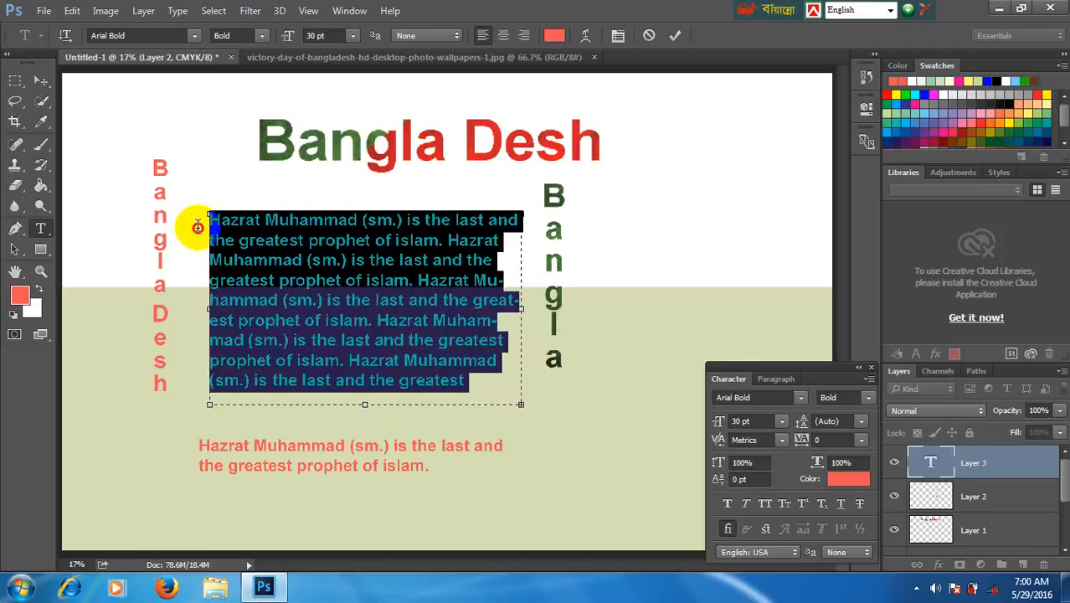
pyautogui.click(508, 268)
pyautogui.moveTo(469, 381); pyautogui.dragTo(219, 220)
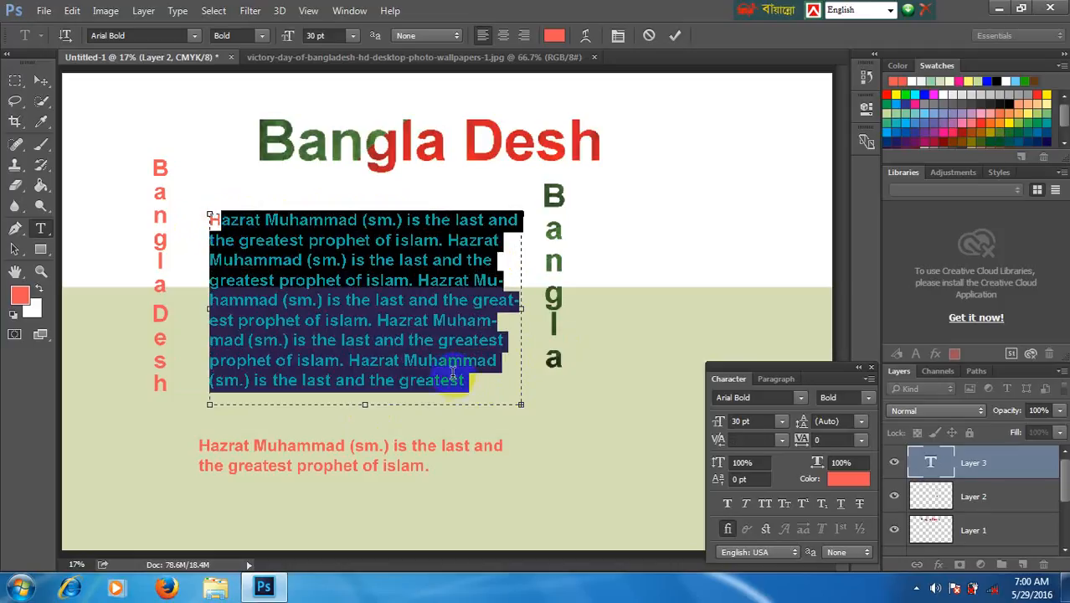
pyautogui.moveTo(481, 386); pyautogui.dragTo(172, 216)
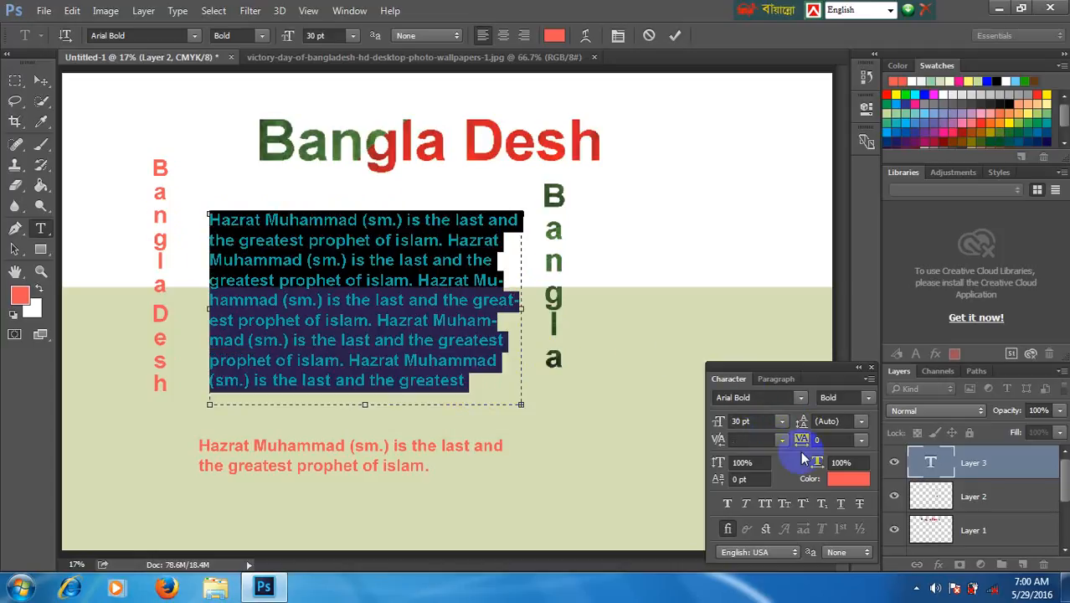
pyautogui.click(751, 424)
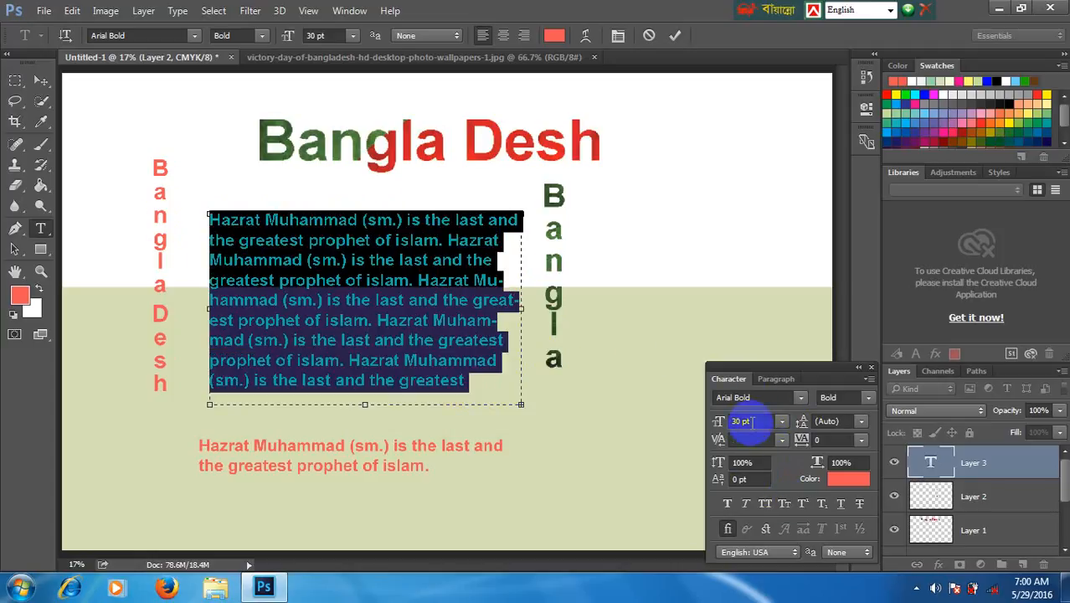
pyautogui.click(767, 380)
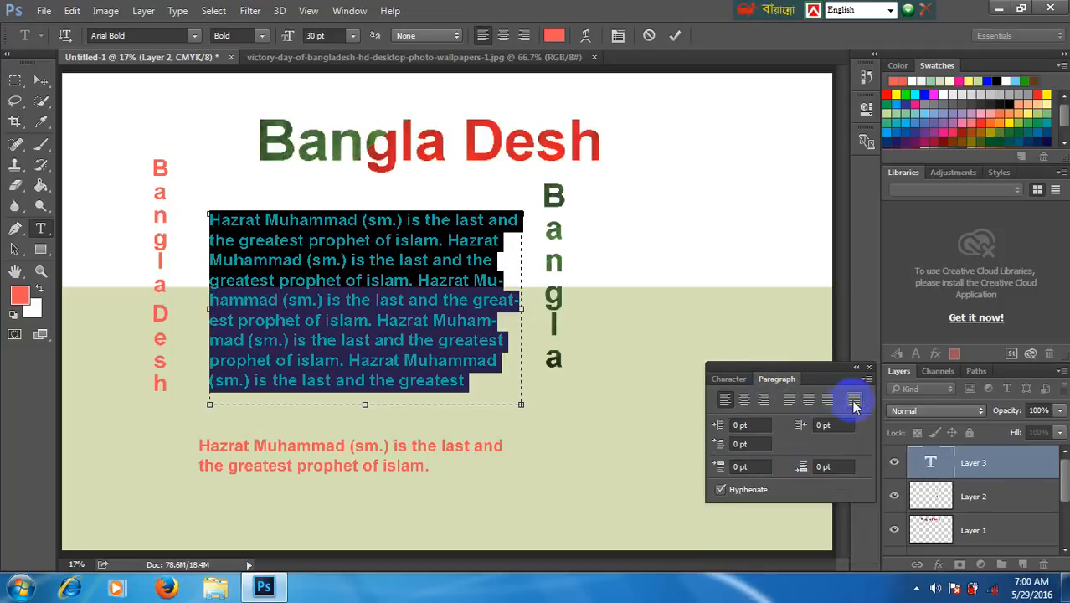
pyautogui.click(854, 404)
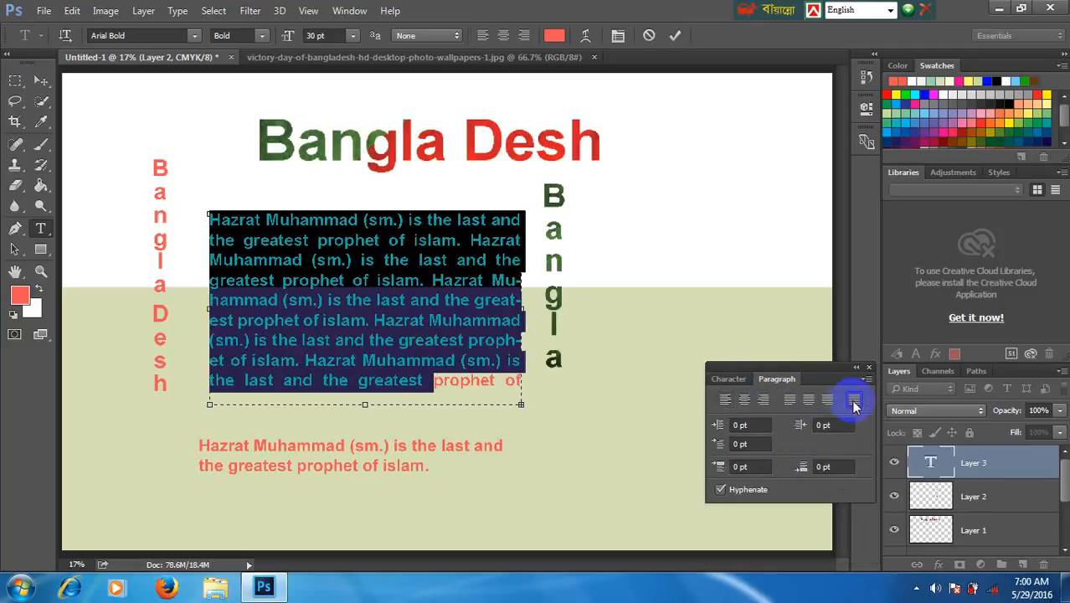
# - Reselect the paragraph, try left, centred and right alignment on it, and return it to Justify all
pyautogui.click(515, 394)
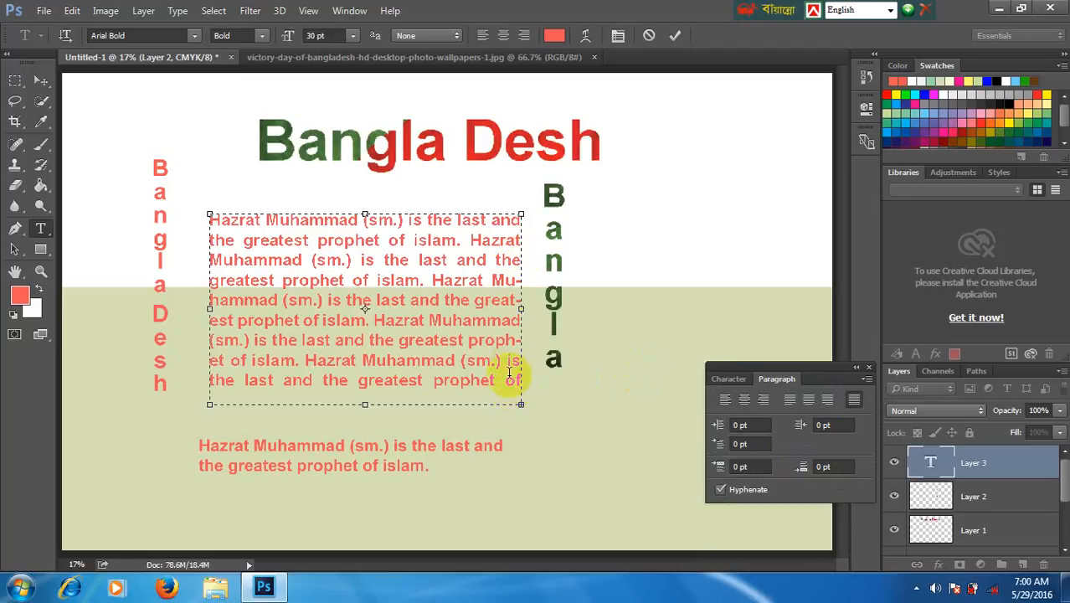
pyautogui.moveTo(521, 378); pyautogui.dragTo(206, 219)
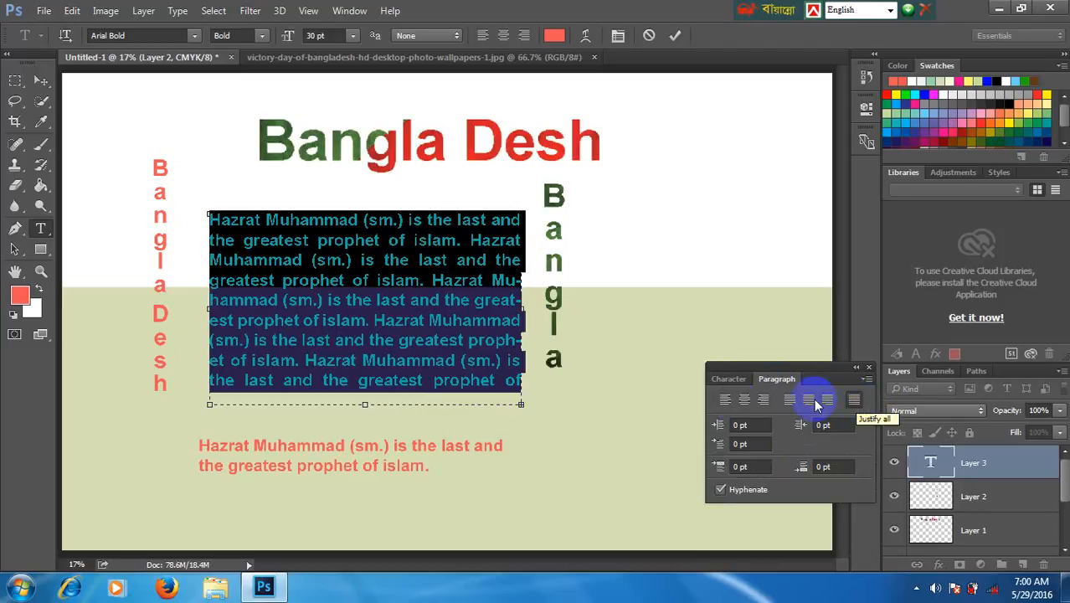
pyautogui.click(727, 399)
pyautogui.click(744, 399)
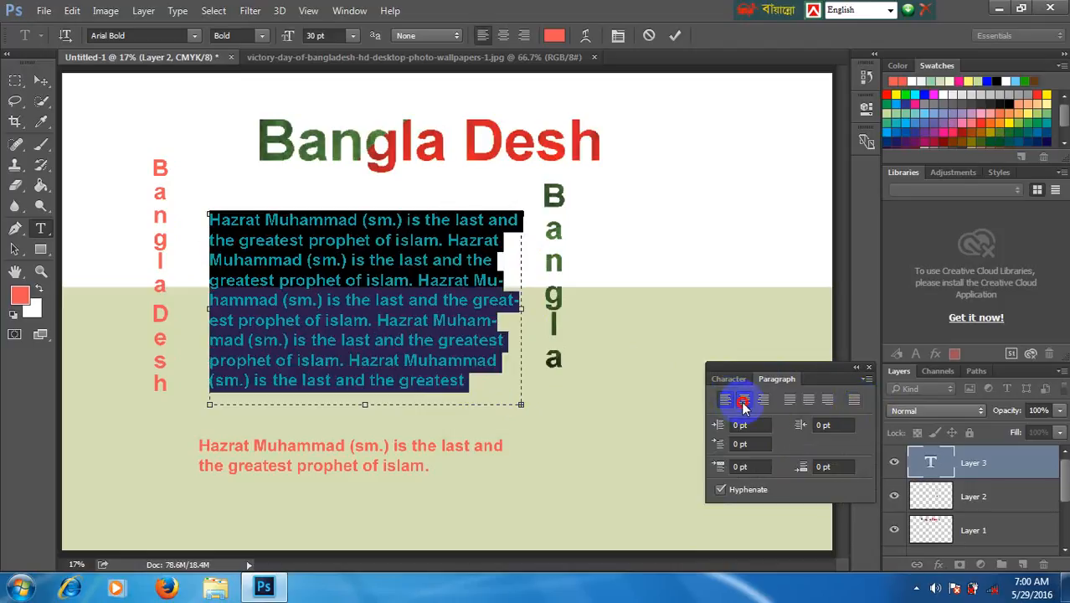
pyautogui.click(762, 405)
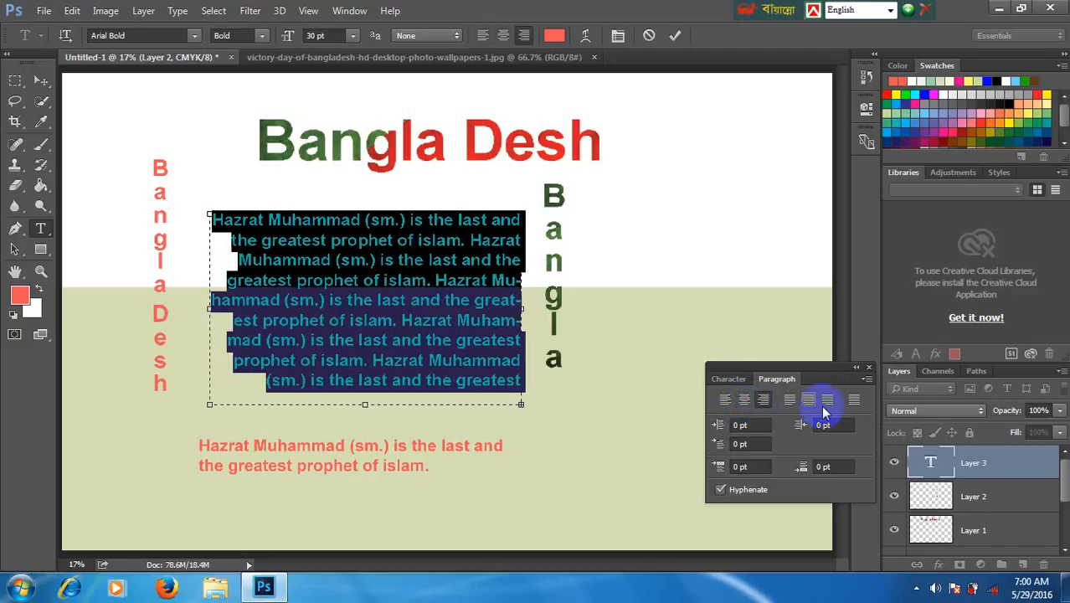
pyautogui.click(853, 403)
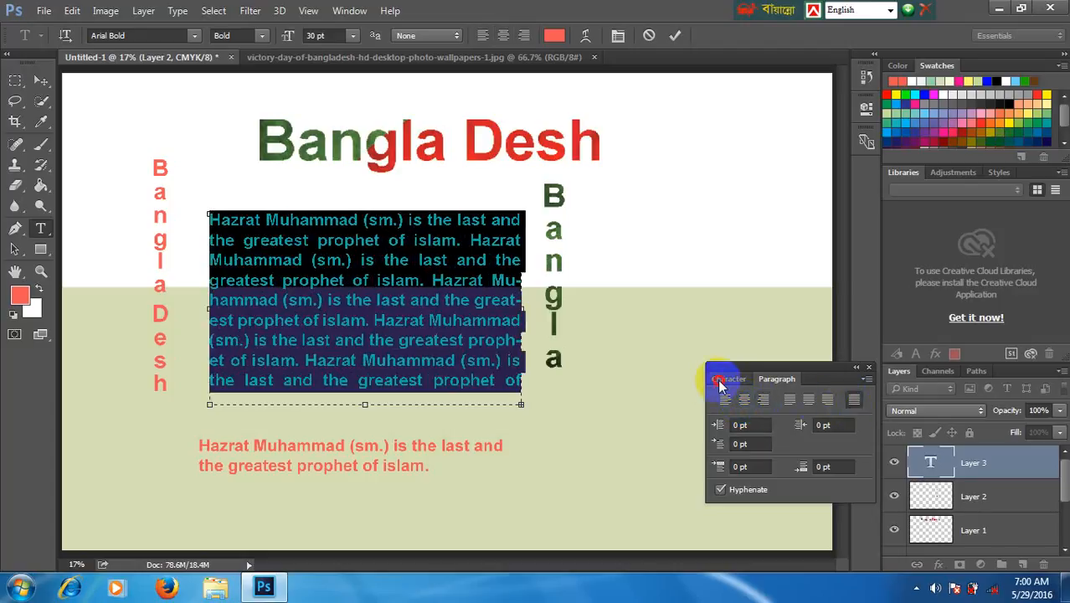
# - Preview other fonts such as BurigangaSushreeMJ Italic on the selected paragraph, keeping Arial Bold
pyautogui.click(722, 378)
pyautogui.click(737, 398)
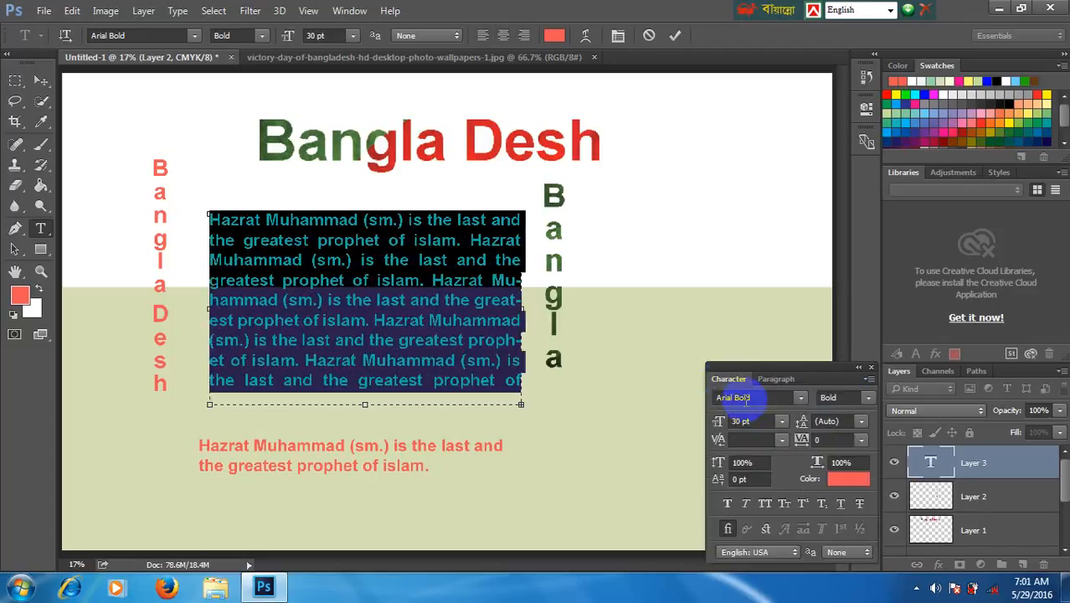
pyautogui.click(800, 398)
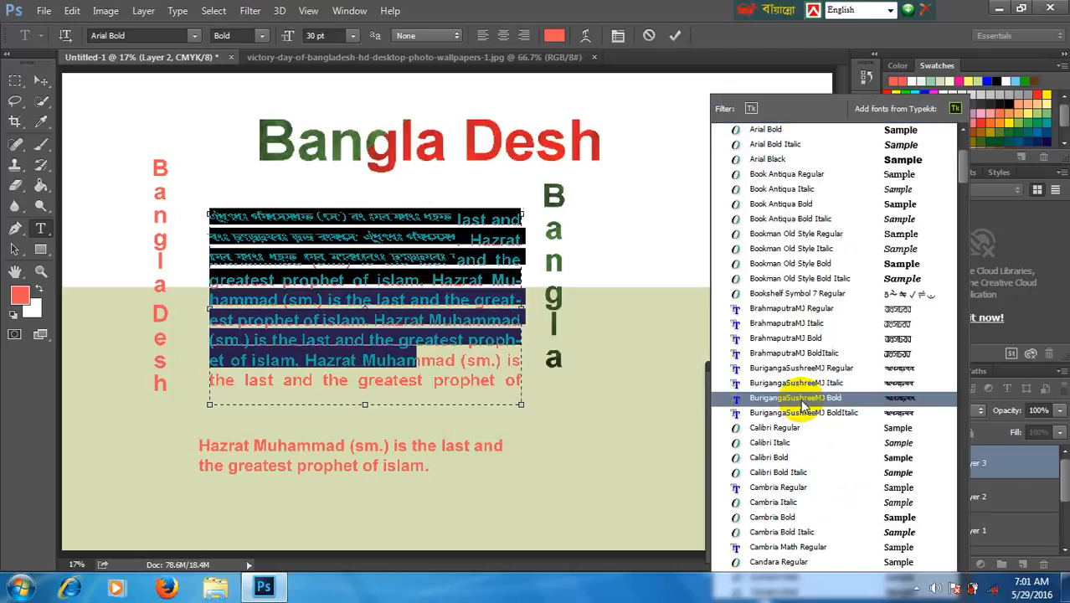
pyautogui.click(675, 320)
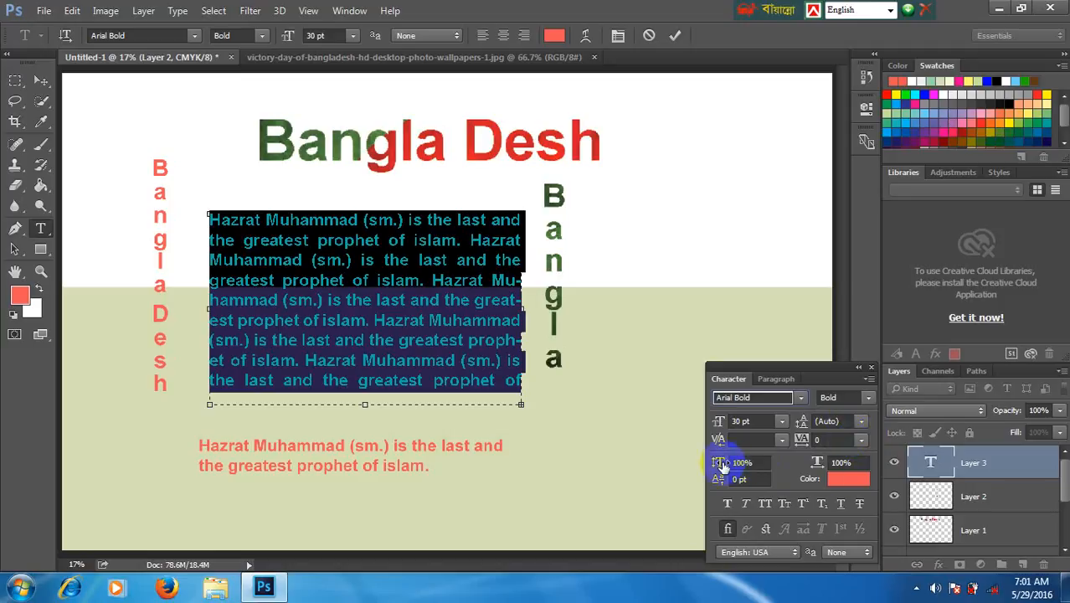
# - Set the selected paragraph's kerning to Optical
pyautogui.click(781, 441)
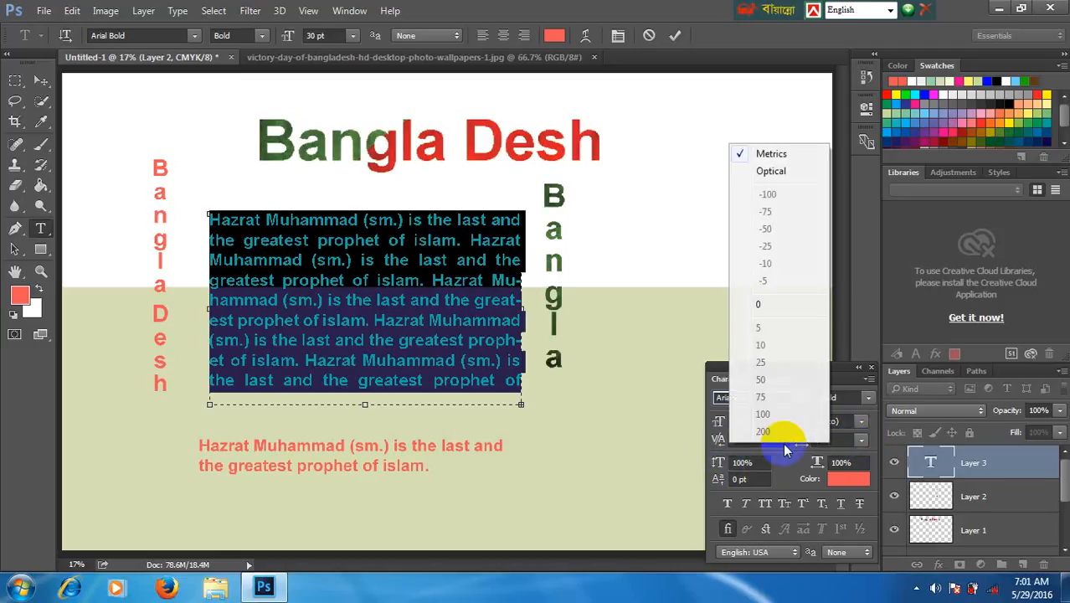
pyautogui.click(782, 443)
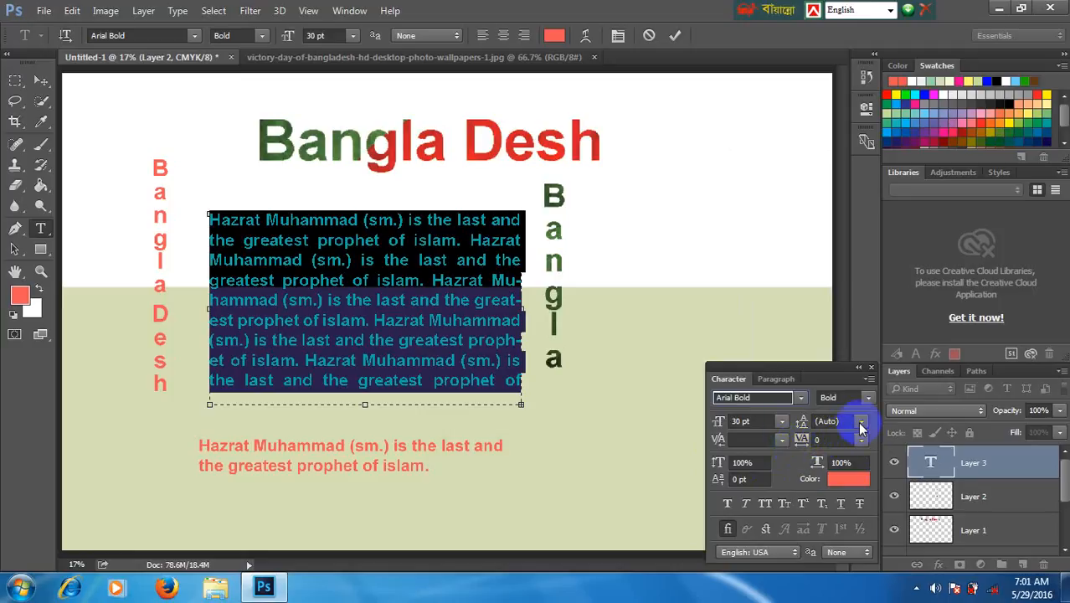
pyautogui.click(781, 442)
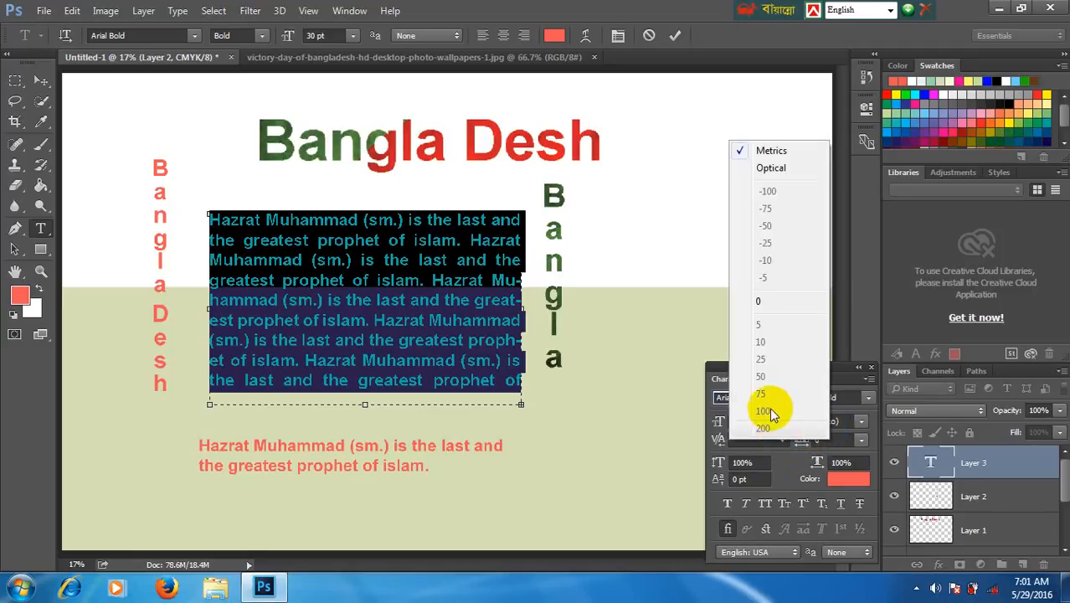
pyautogui.click(768, 474)
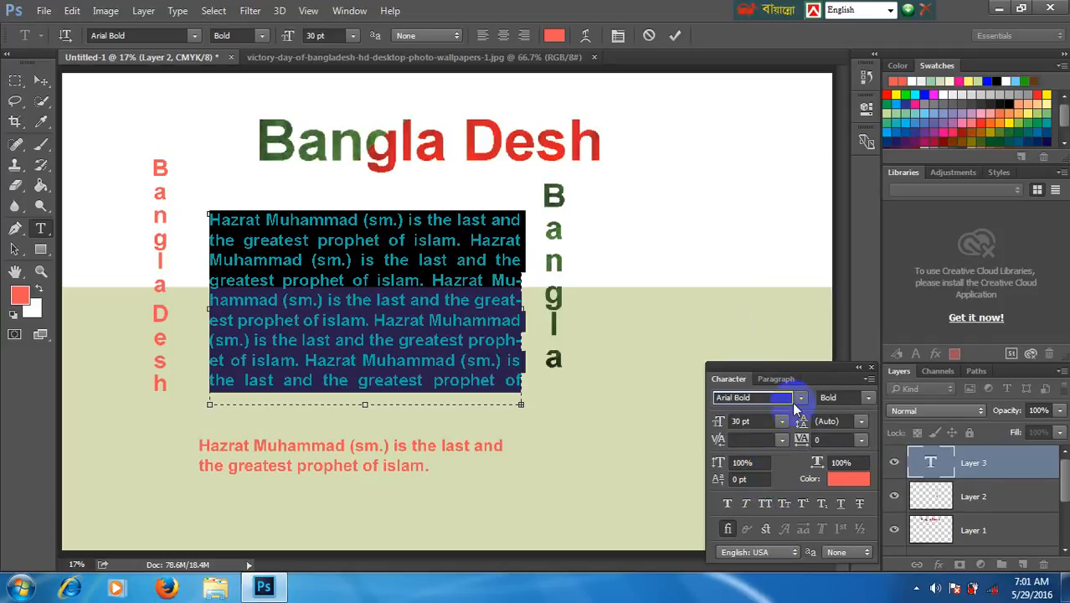
pyautogui.click(741, 421)
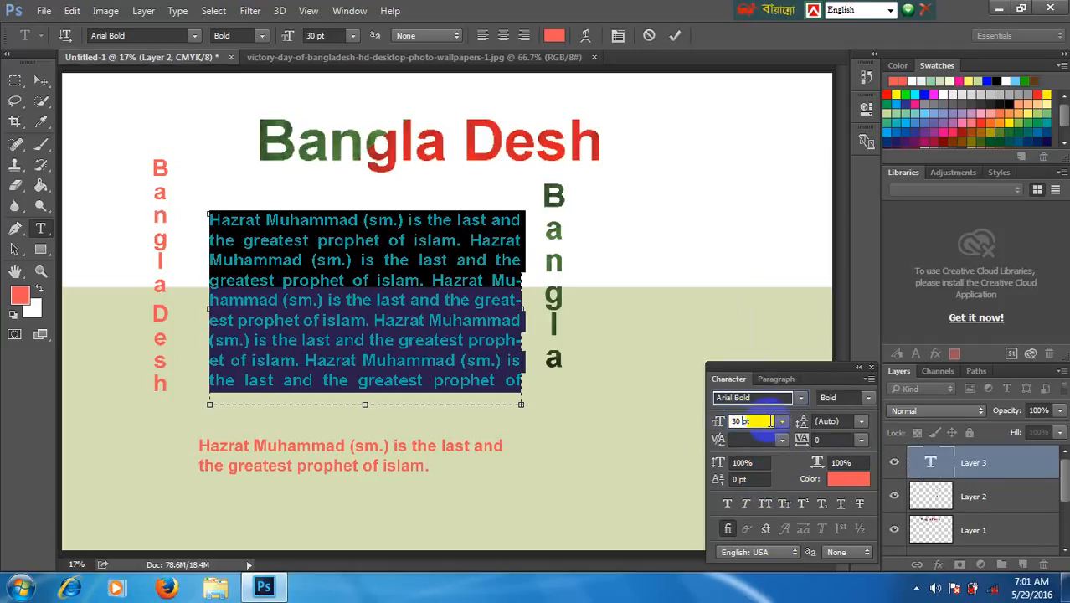
pyautogui.click(781, 439)
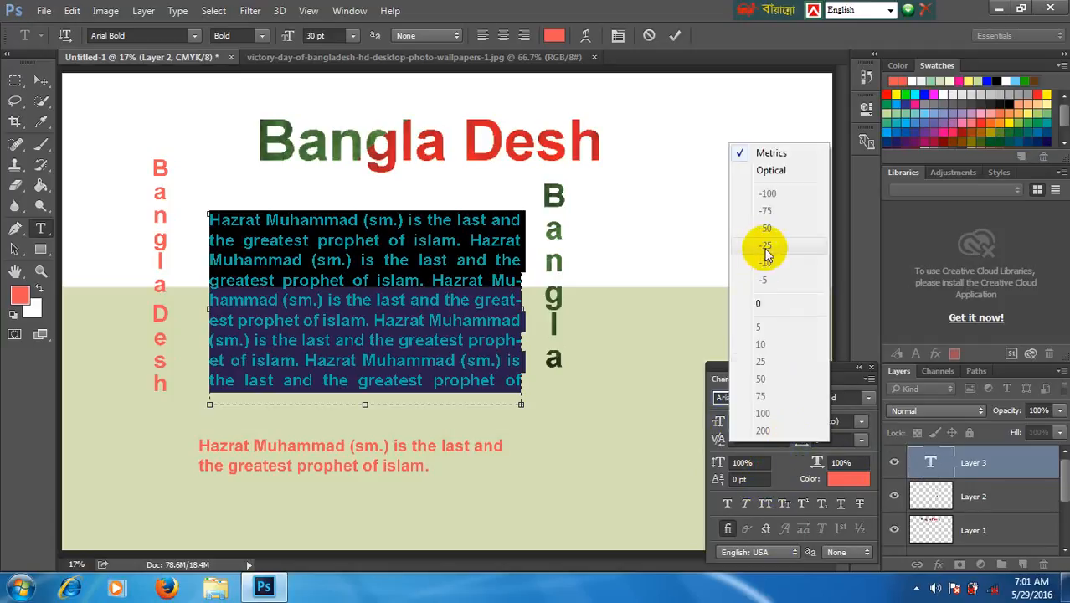
pyautogui.click(761, 170)
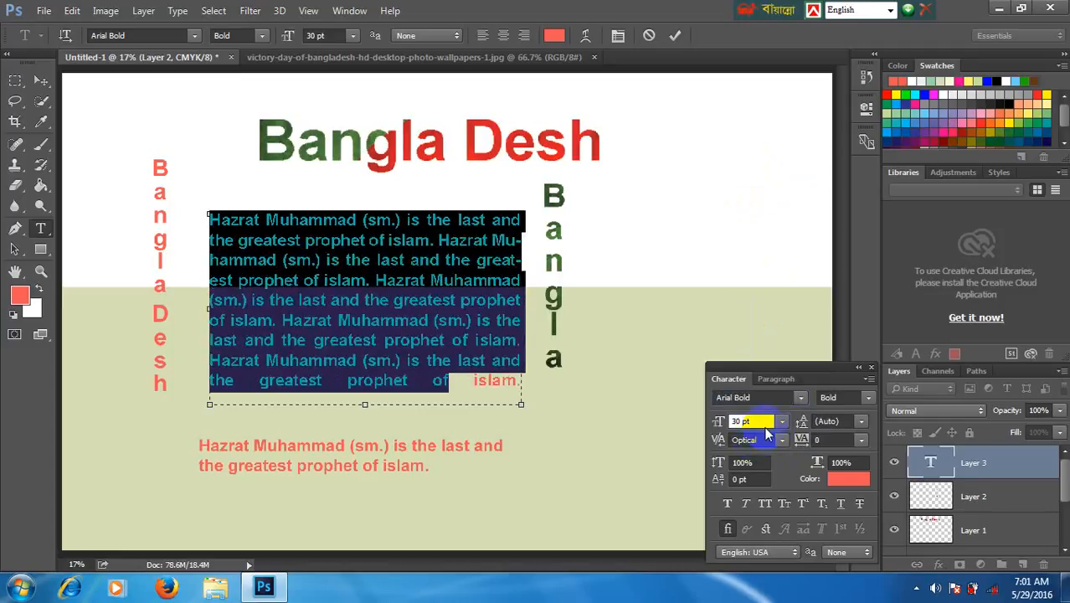
pyautogui.click(782, 438)
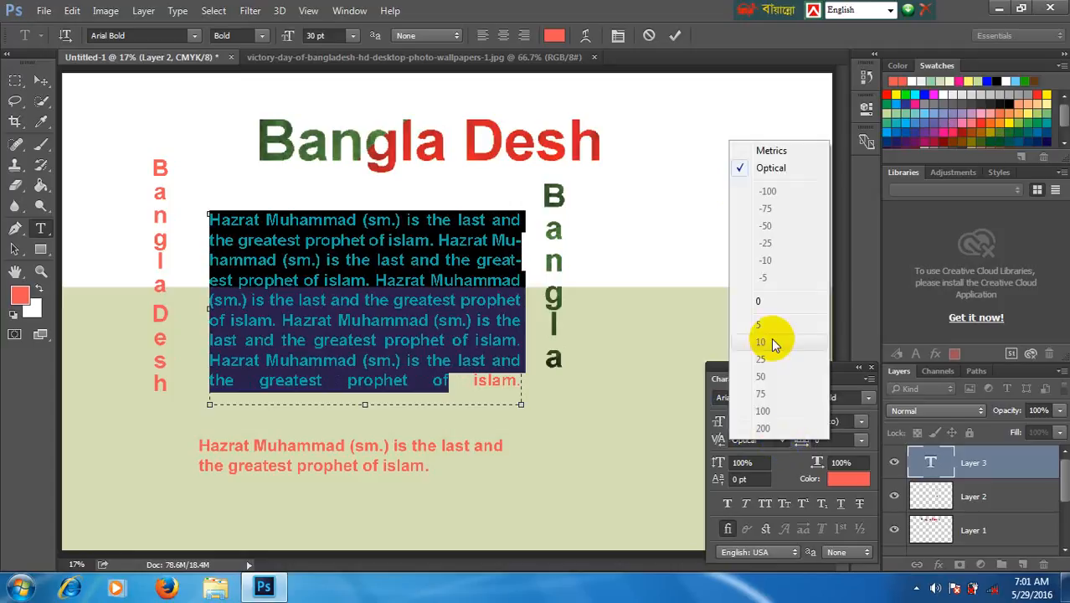
pyautogui.click(863, 421)
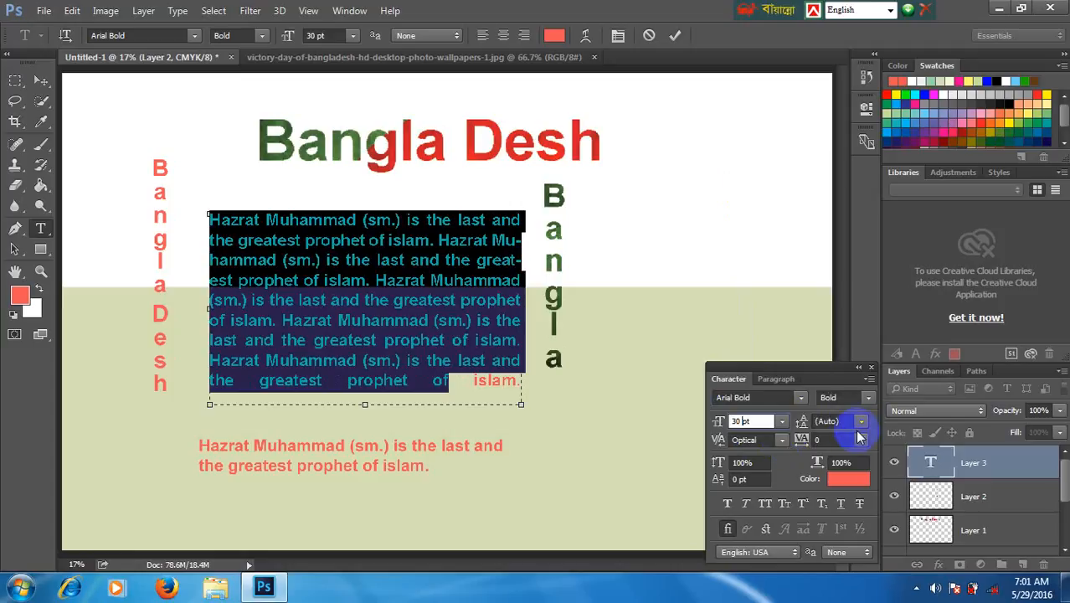
# - Try a tracking of 75 on the selected paragraph and settle on 100
pyautogui.click(861, 440)
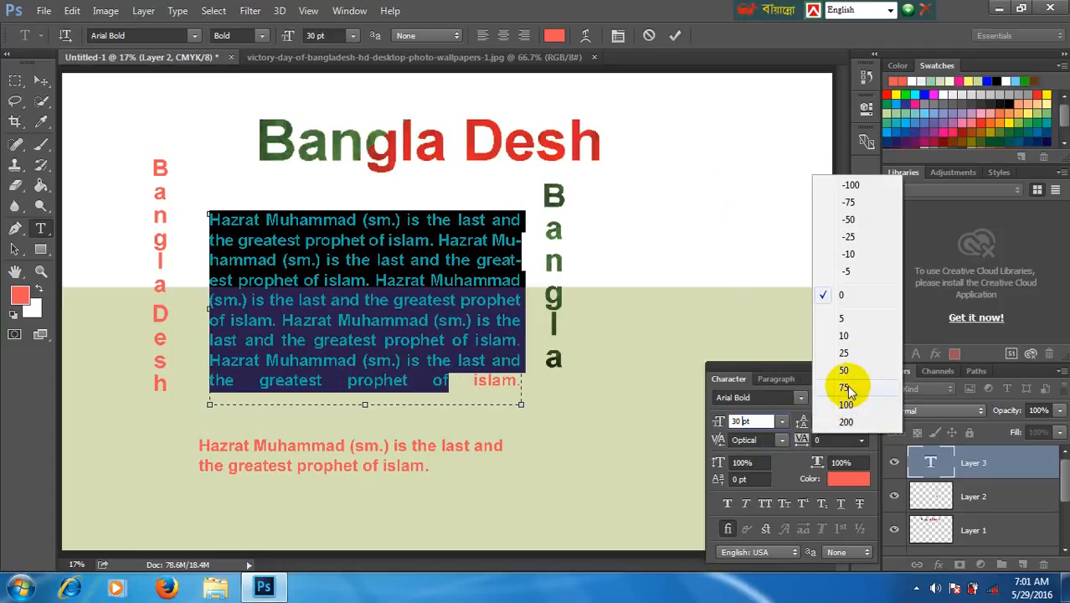
pyautogui.click(847, 386)
pyautogui.click(859, 438)
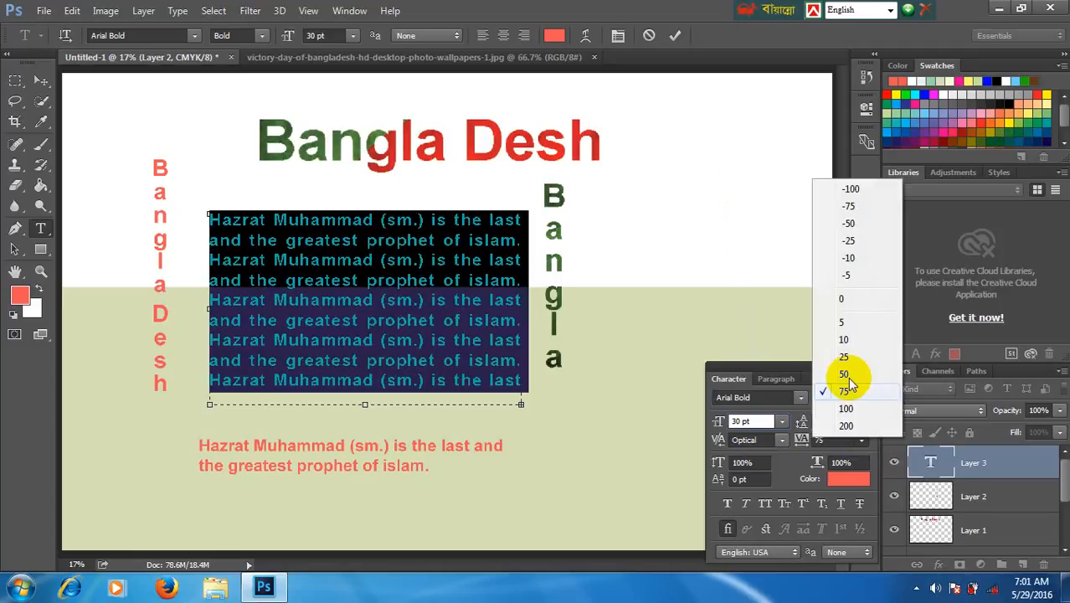
pyautogui.click(845, 408)
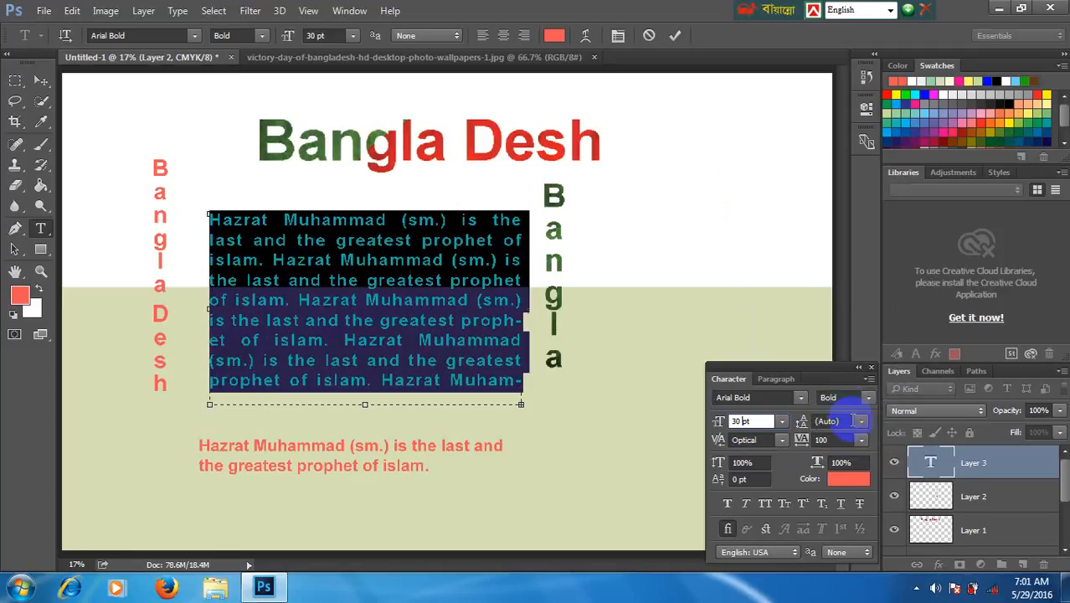
# - Try leading values of 10 pt, 6 pt and 14 pt on the paragraph and settle on 36 pt
pyautogui.click(854, 421)
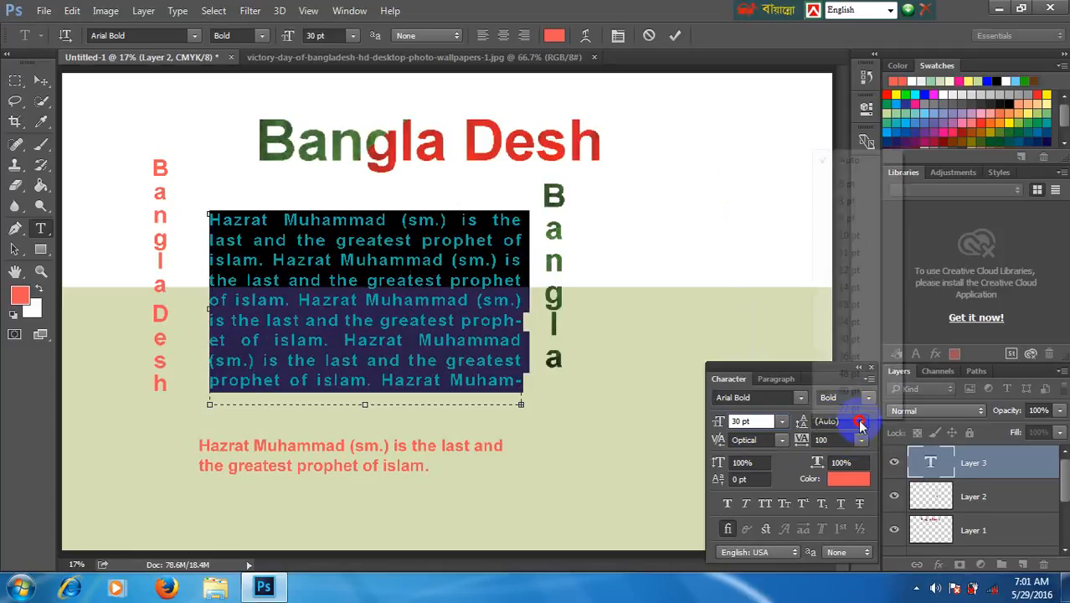
pyautogui.click(849, 235)
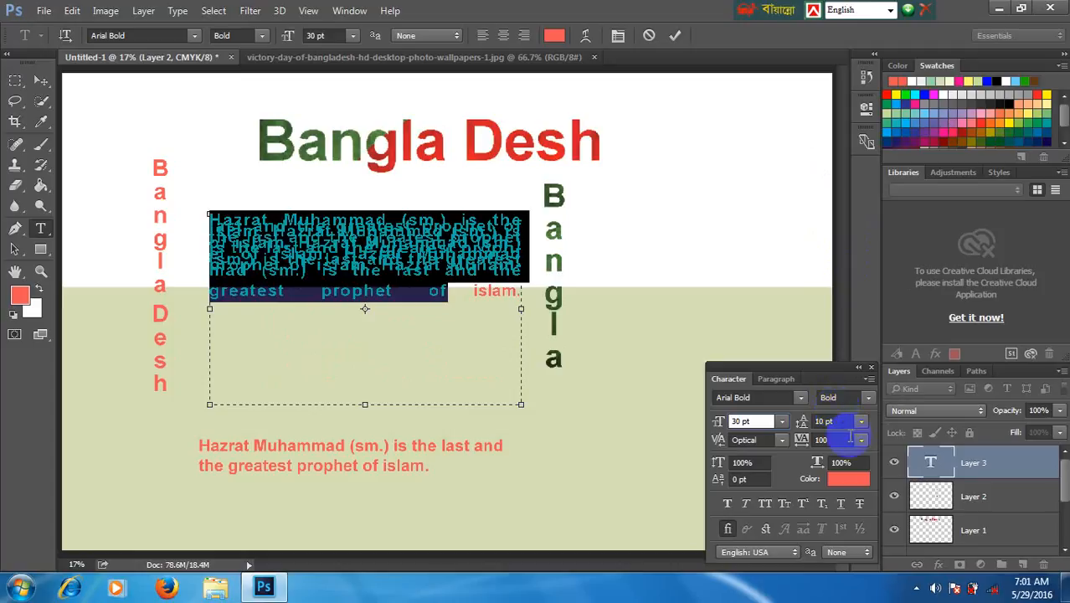
pyautogui.click(860, 421)
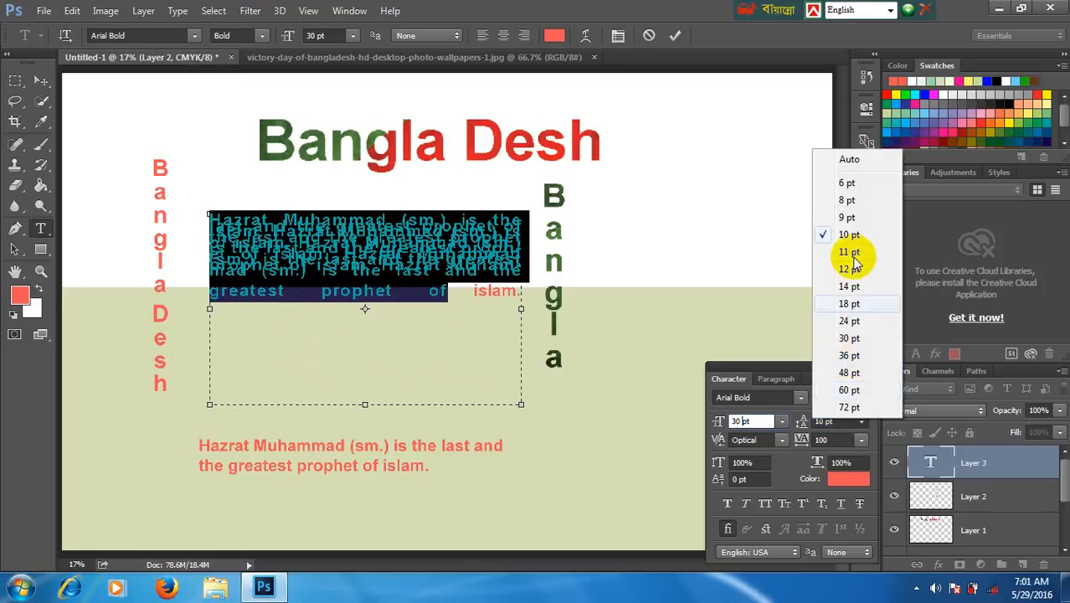
pyautogui.click(848, 184)
pyautogui.click(859, 420)
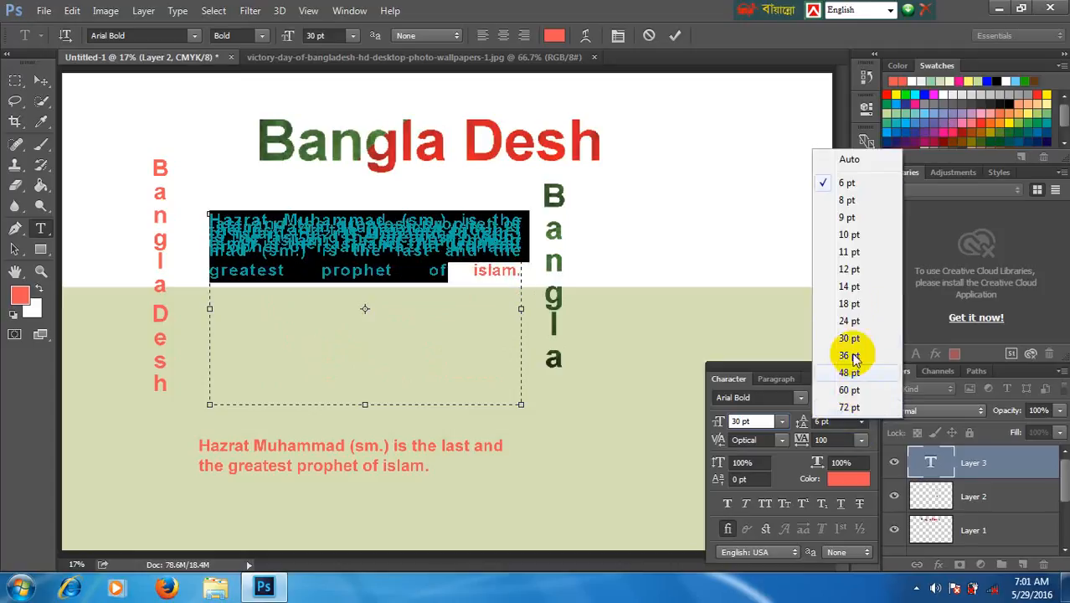
pyautogui.click(849, 286)
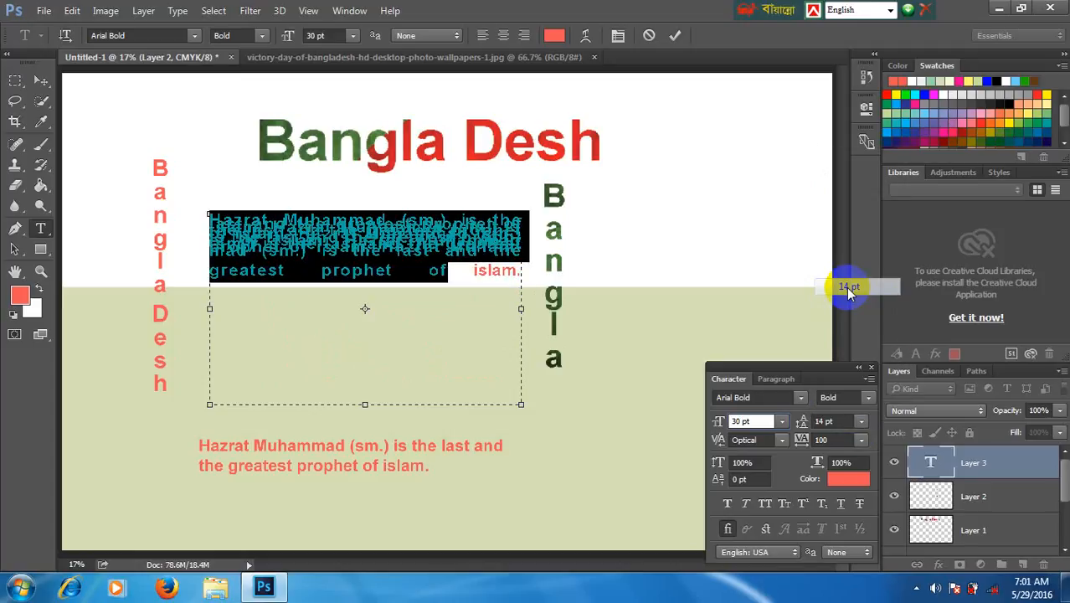
pyautogui.click(861, 421)
pyautogui.click(858, 370)
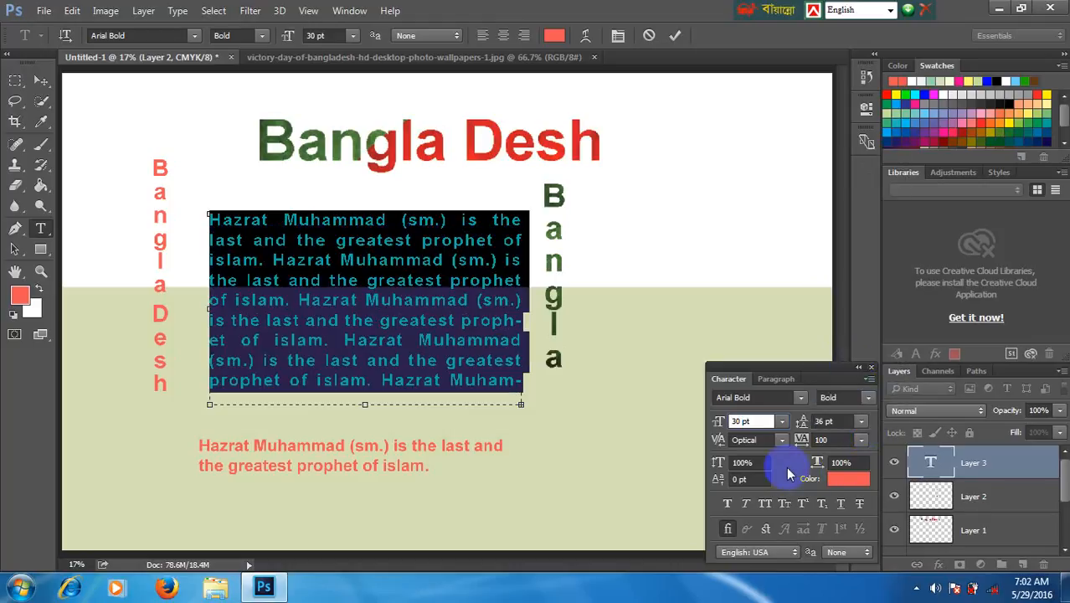
# - Inspect the paragraph's leading and vertical scale values, and bring up its alignment and indent settings
pyautogui.click(820, 420)
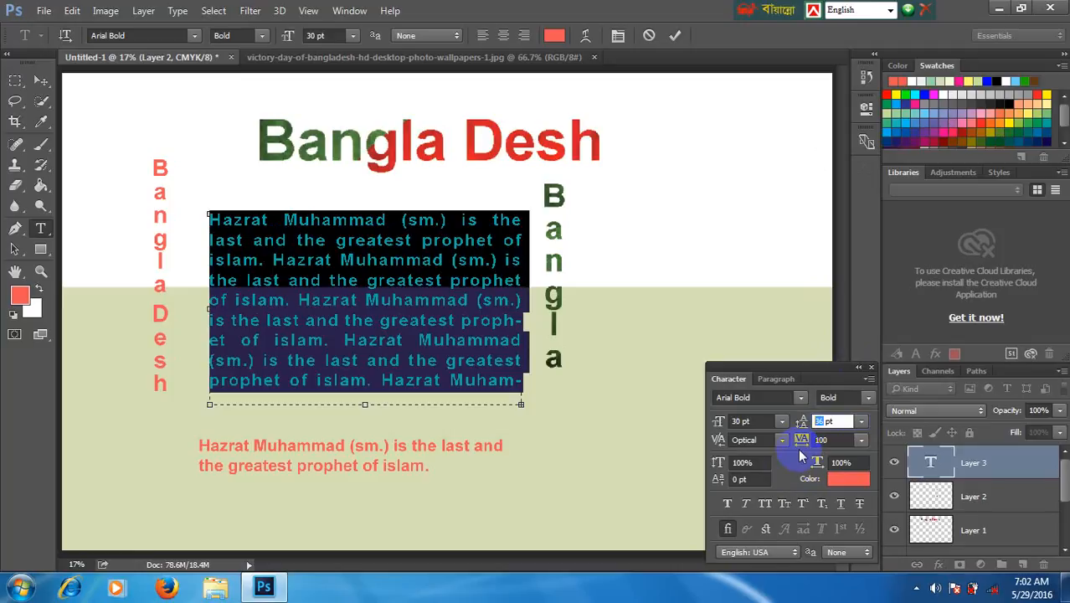
pyautogui.click(744, 462)
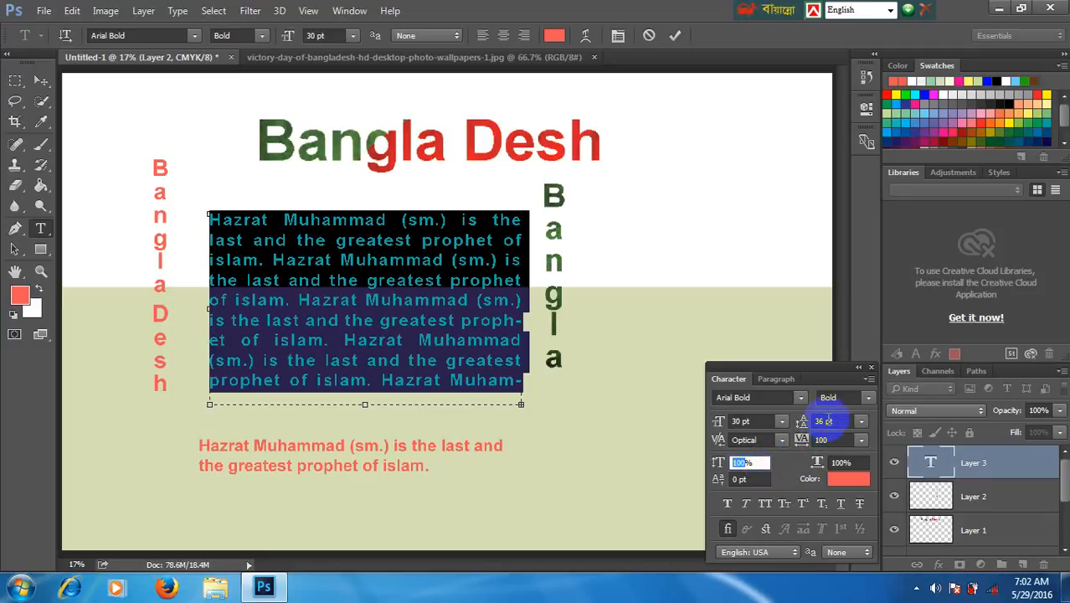
pyautogui.click(780, 379)
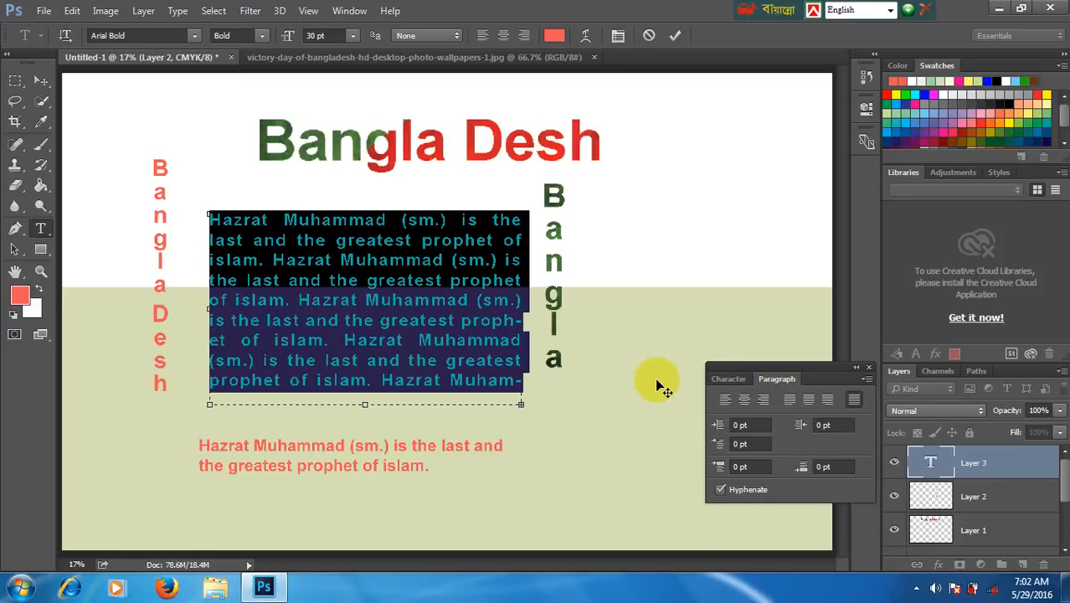